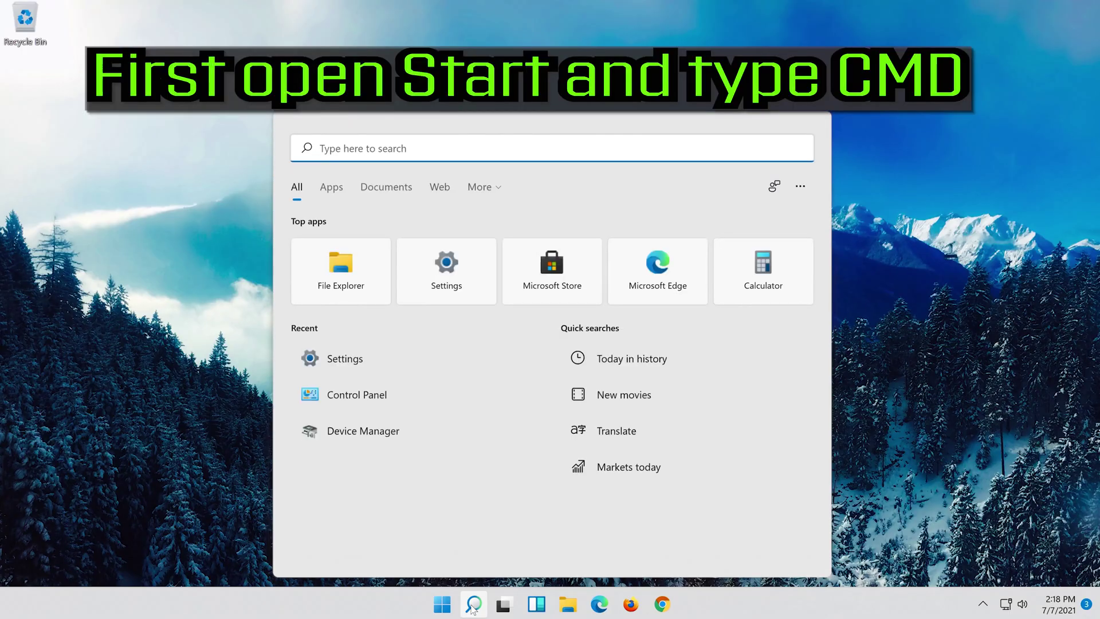
Step: Search for 'cmd' and launch Command Prompt with Run as administrator
type("cmd")
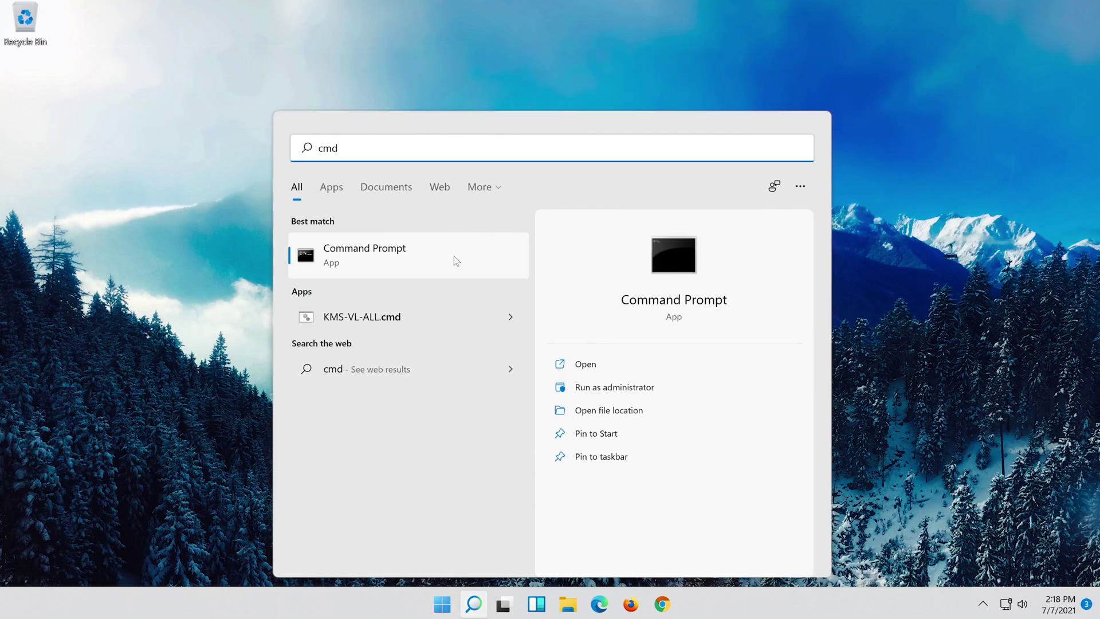
right_click(454, 257)
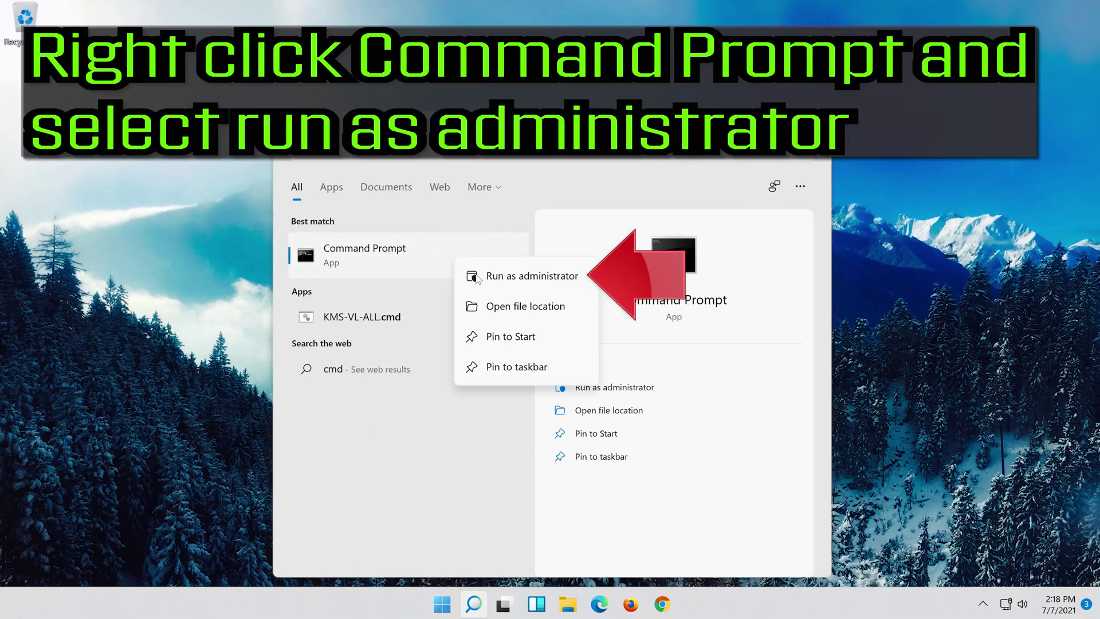
left_click(545, 277)
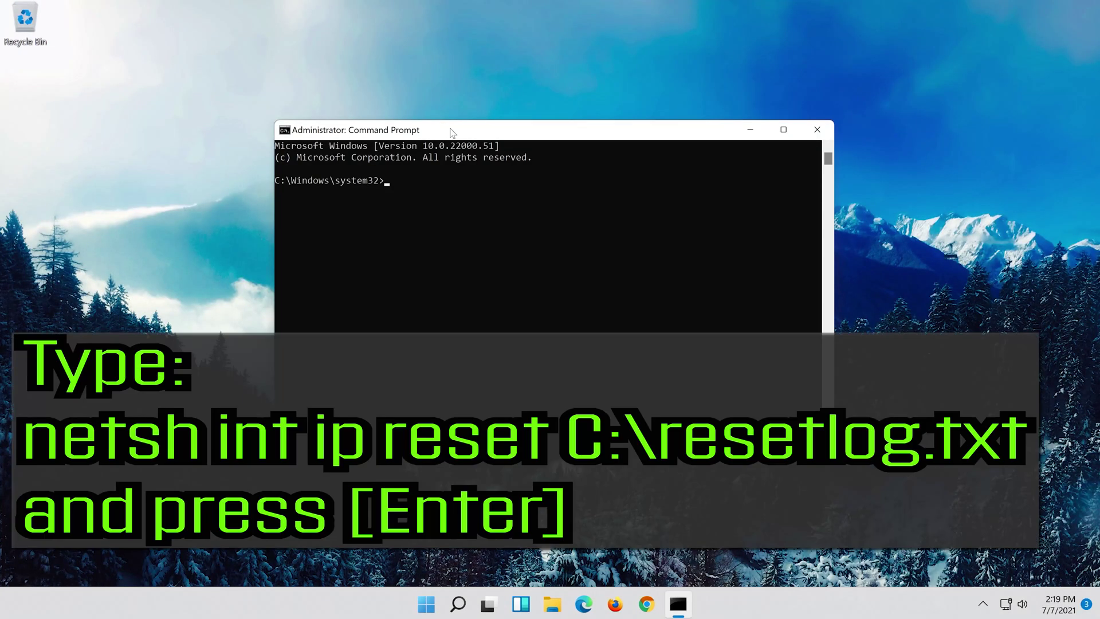
Step: Reset TCP/IP with 'netsh int ip reset', logging to c:\resetlog.txt
type("net")
type("sh")
type(" int ")
type("i")
type("p rese")
type("t c:\\")
type("reset")
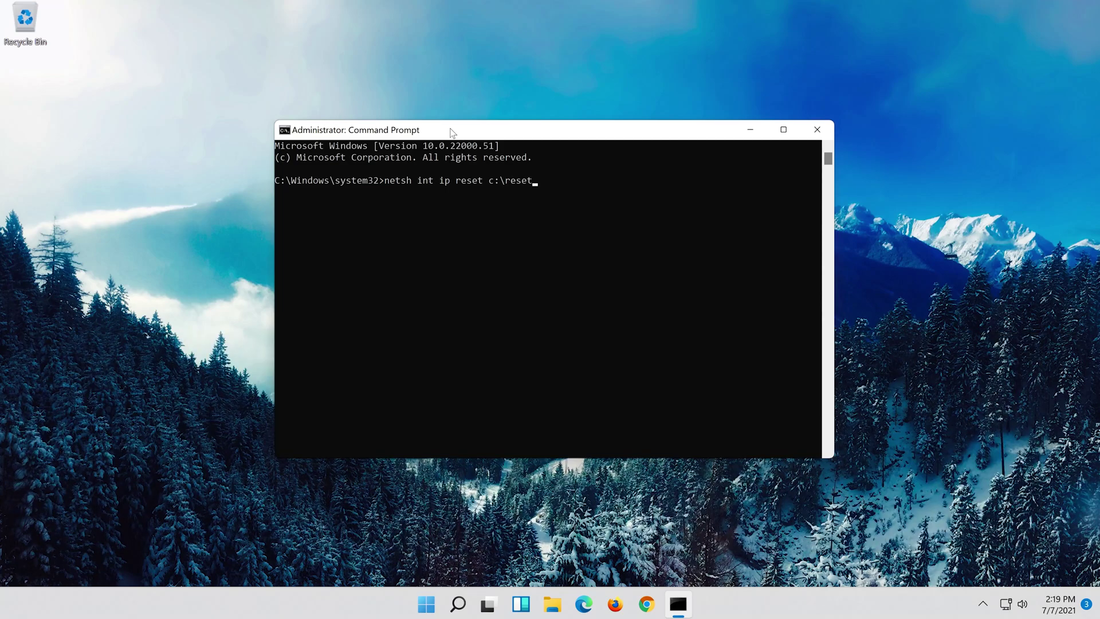
type("log.t")
type("xt")
key("Return")
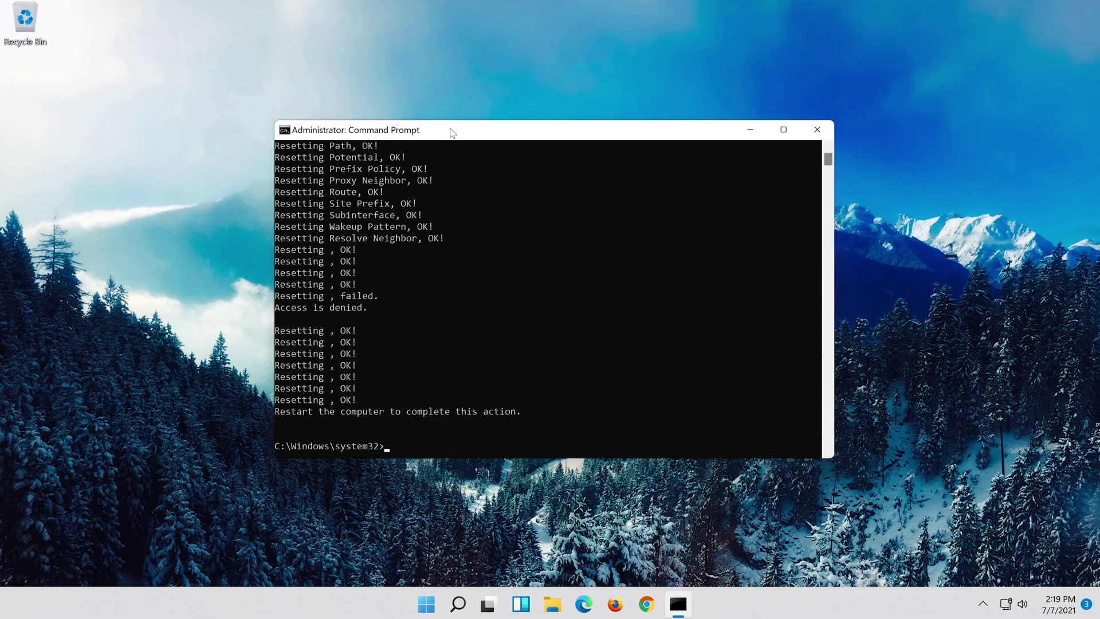
Step: Run netsh winsock reset and ipconfig /flushdns, then exit the console
type("netsh")
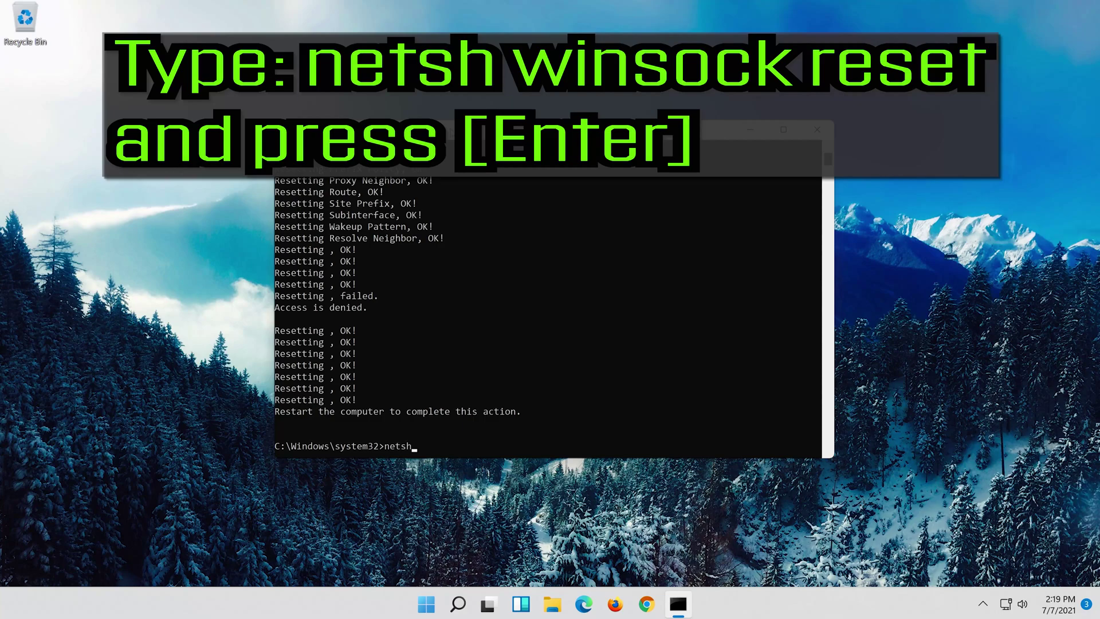
type(" wins")
type("ock")
type(" reset")
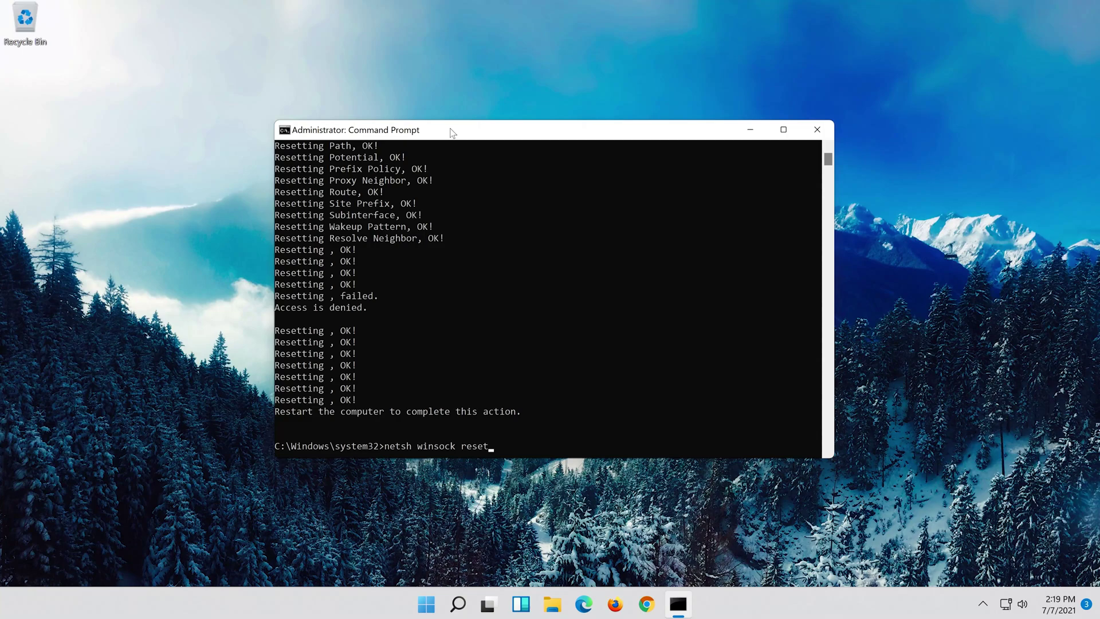
key("Return")
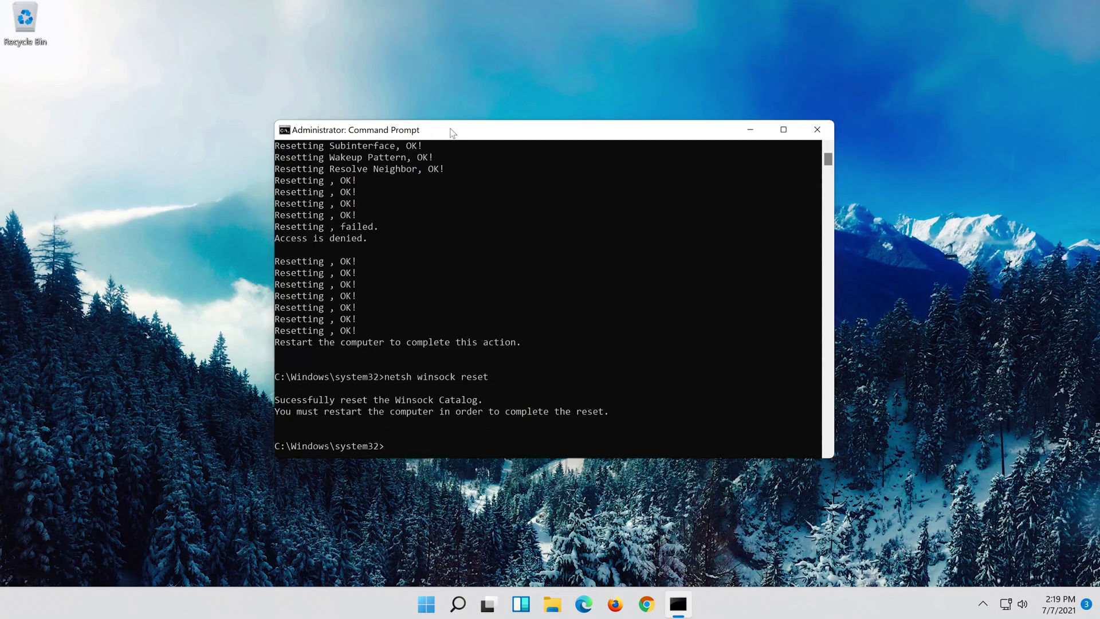
type("ipconfig /f")
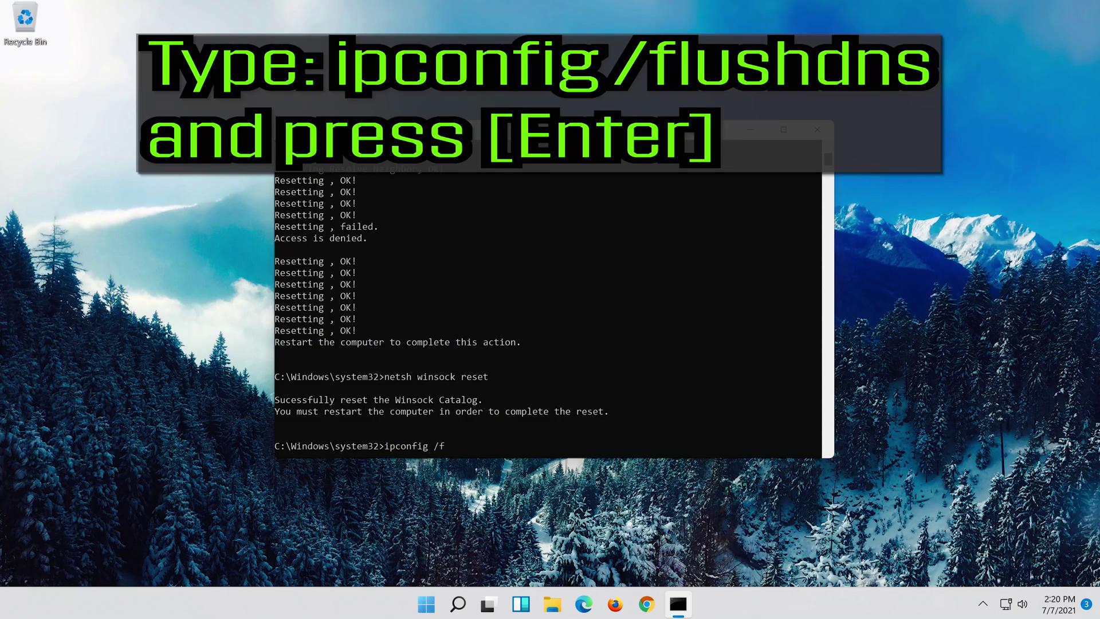
type("lush")
type("dns")
key("Return")
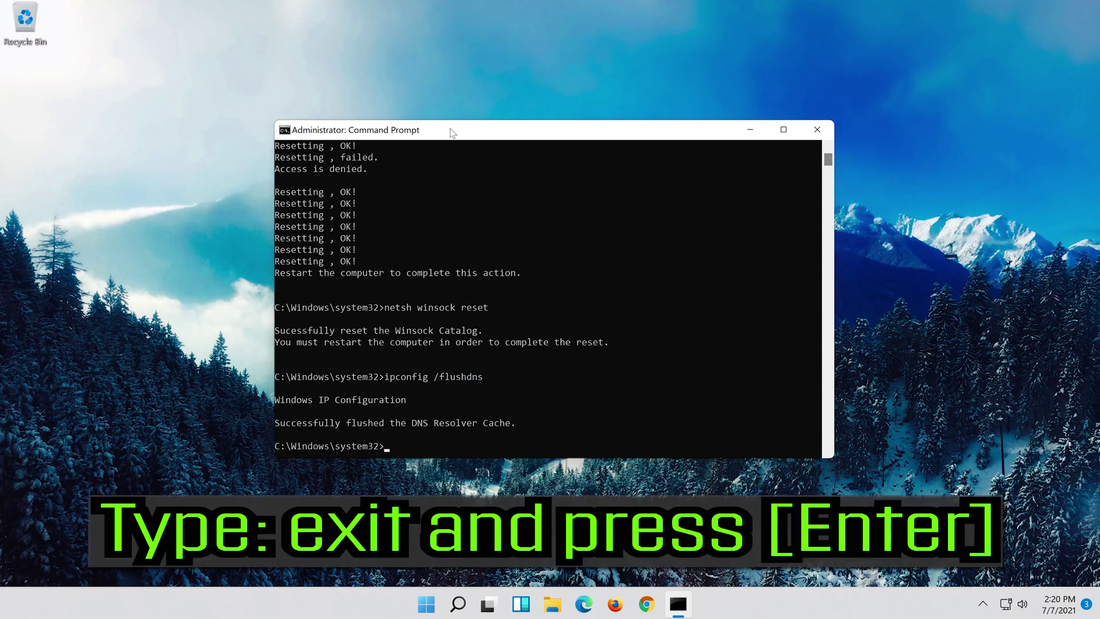
type("exit")
key("Return")
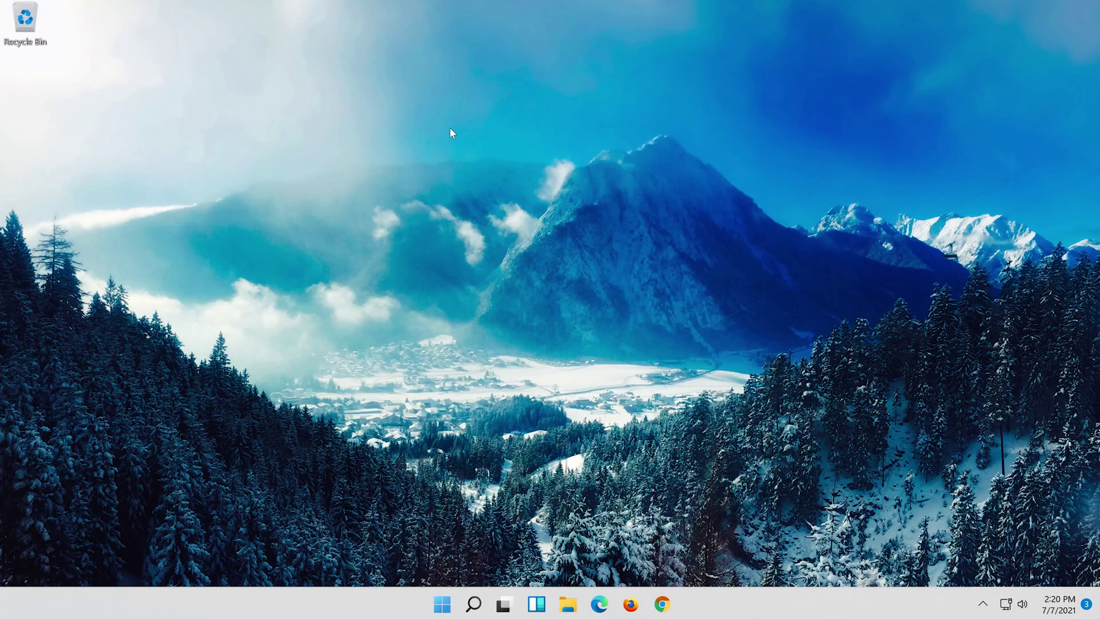
Step: Restart the PC from the Start menu's Power options
left_click(442, 604)
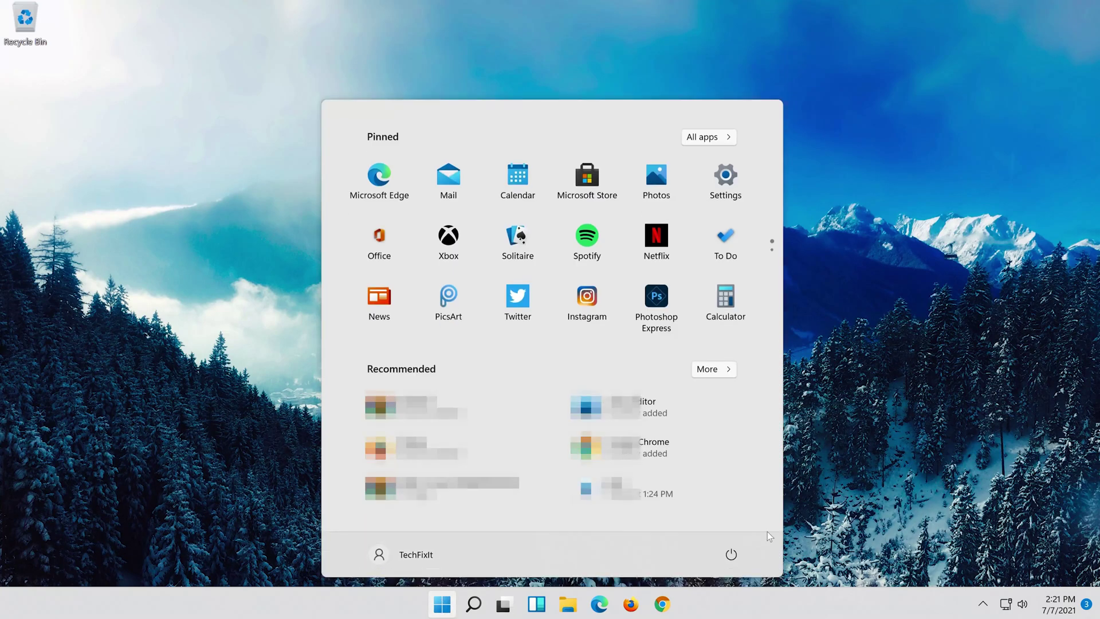
left_click(732, 555)
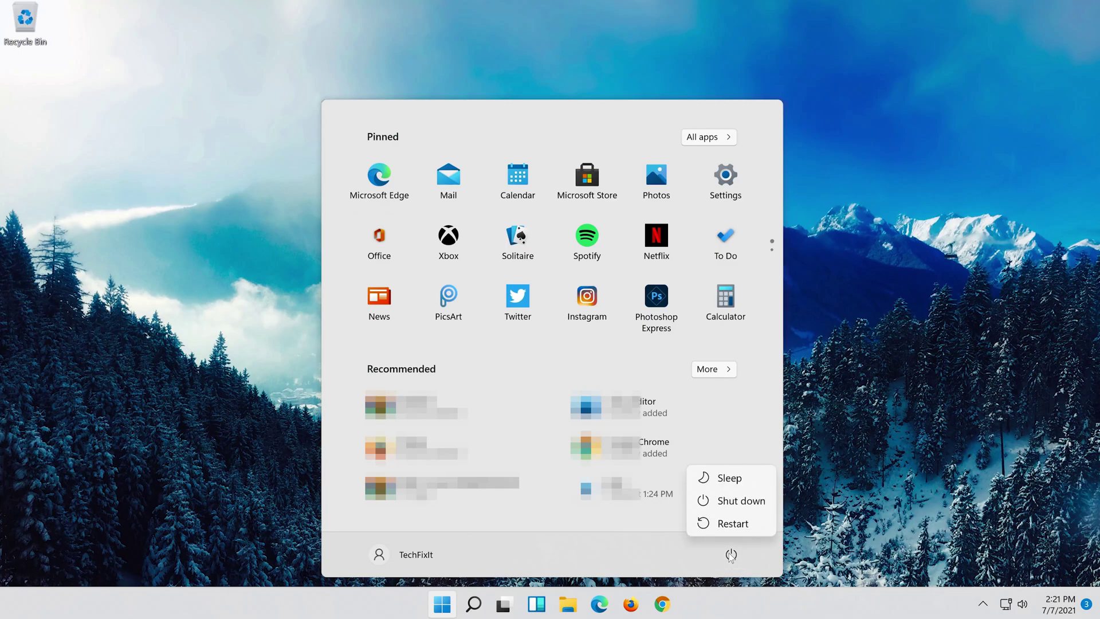
left_click(738, 524)
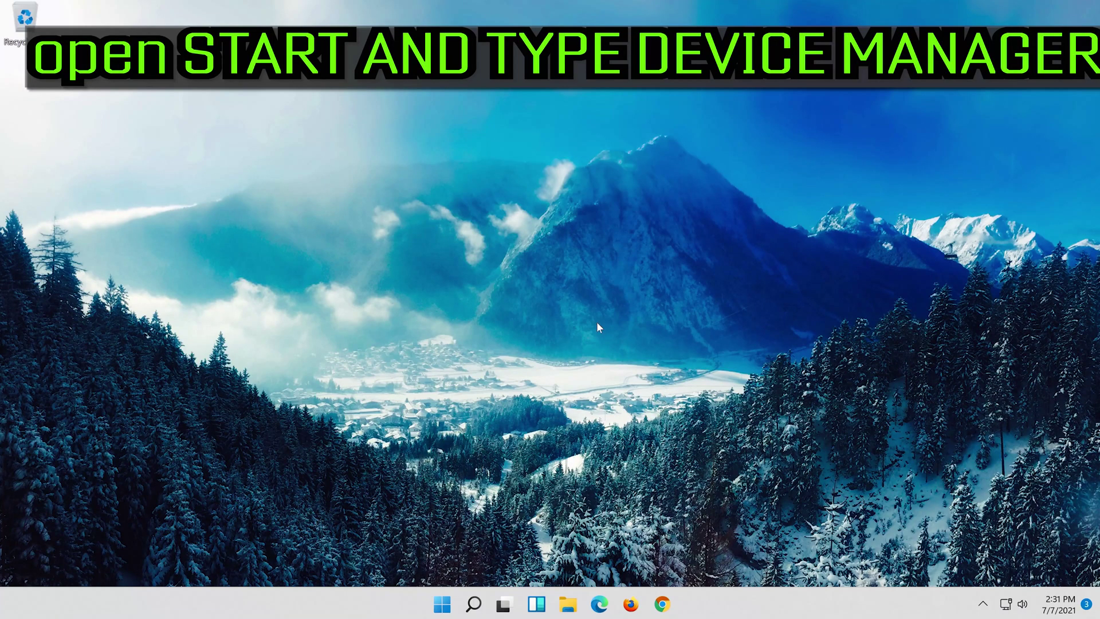
Step: Search 'device manager' in Windows Search and open the Device Manager result
left_click(475, 605)
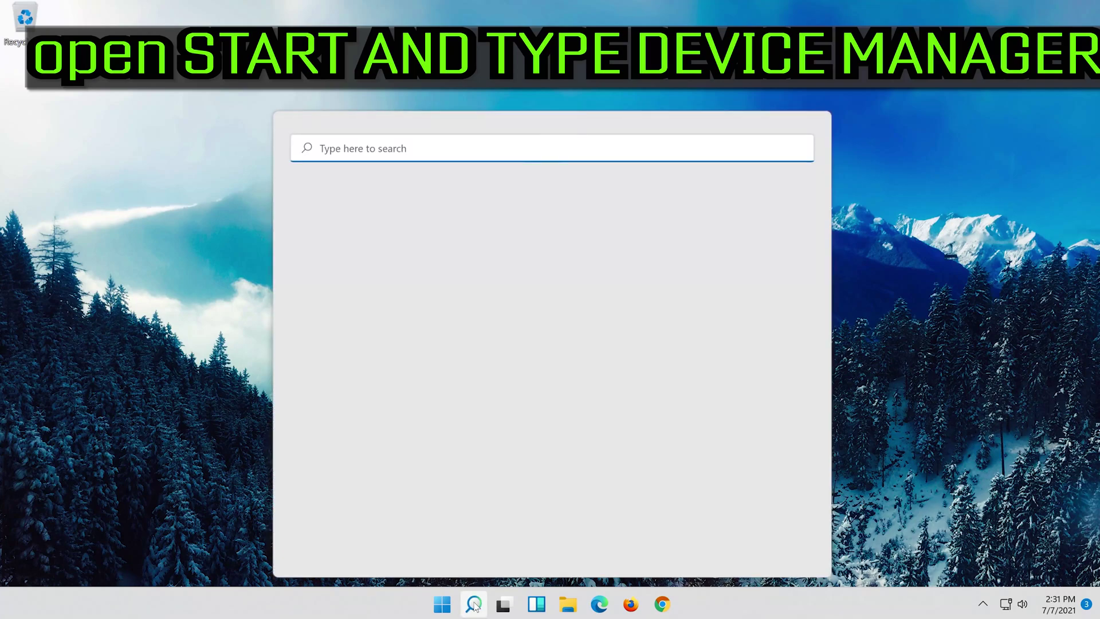
type("dei")
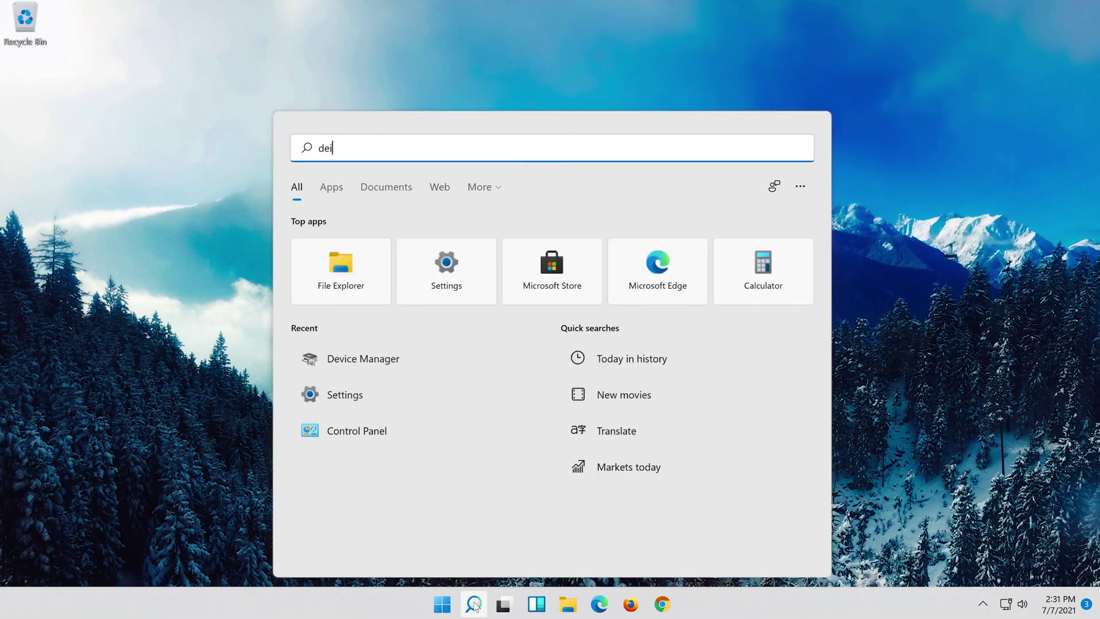
key("BackSpace")
type("vice man")
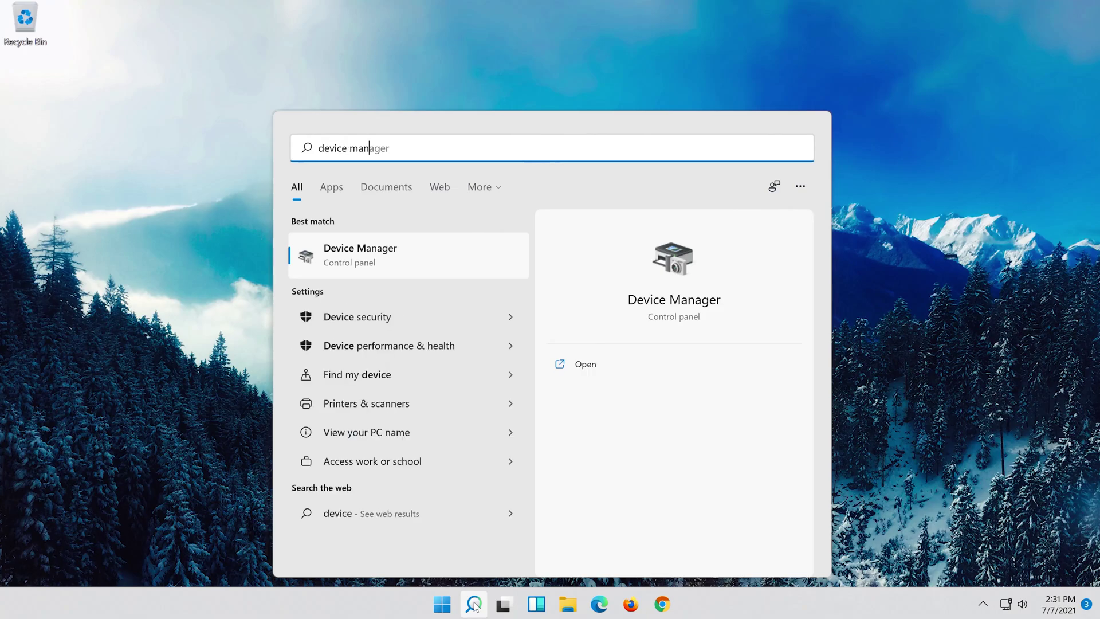
type("ager")
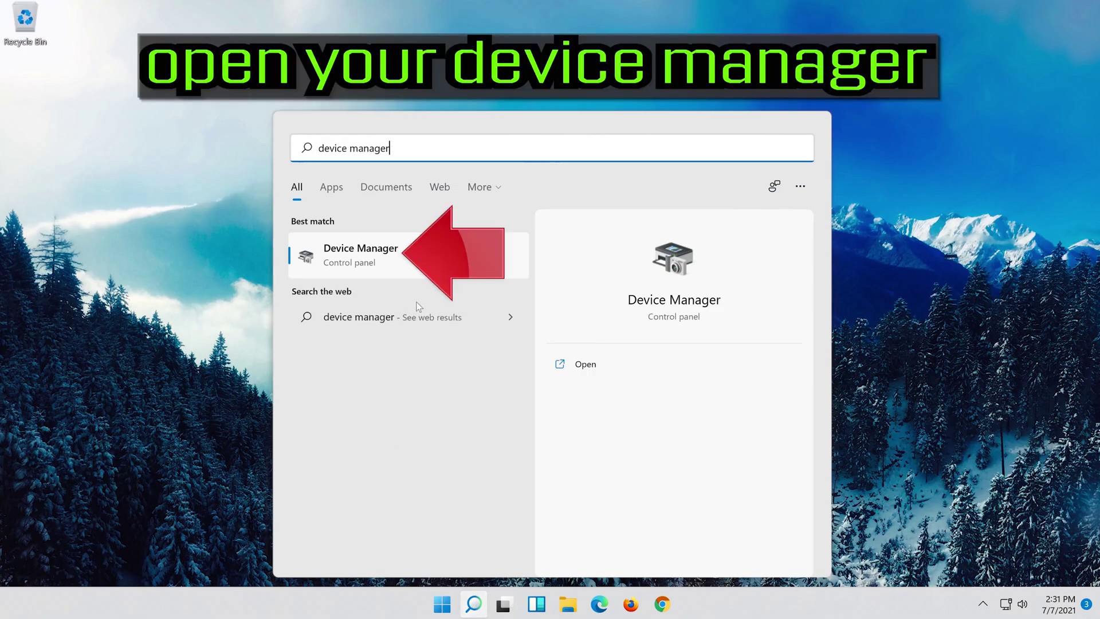
left_click(389, 257)
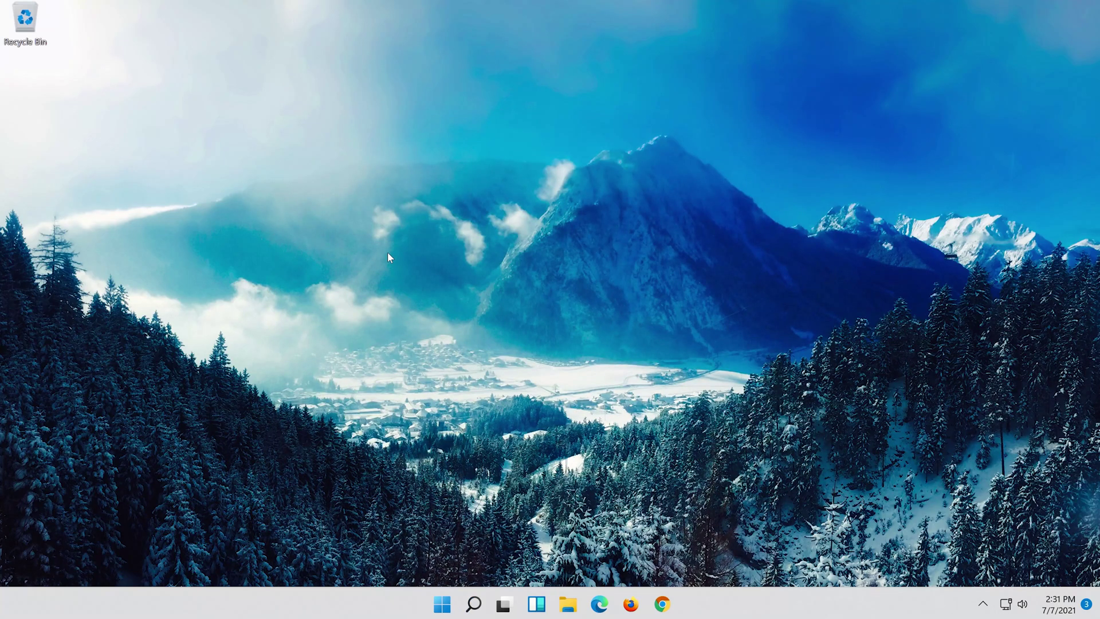
Step: Start Update Driver from the Intel 82574L adapter's Properties Driver tab
left_click(361, 371)
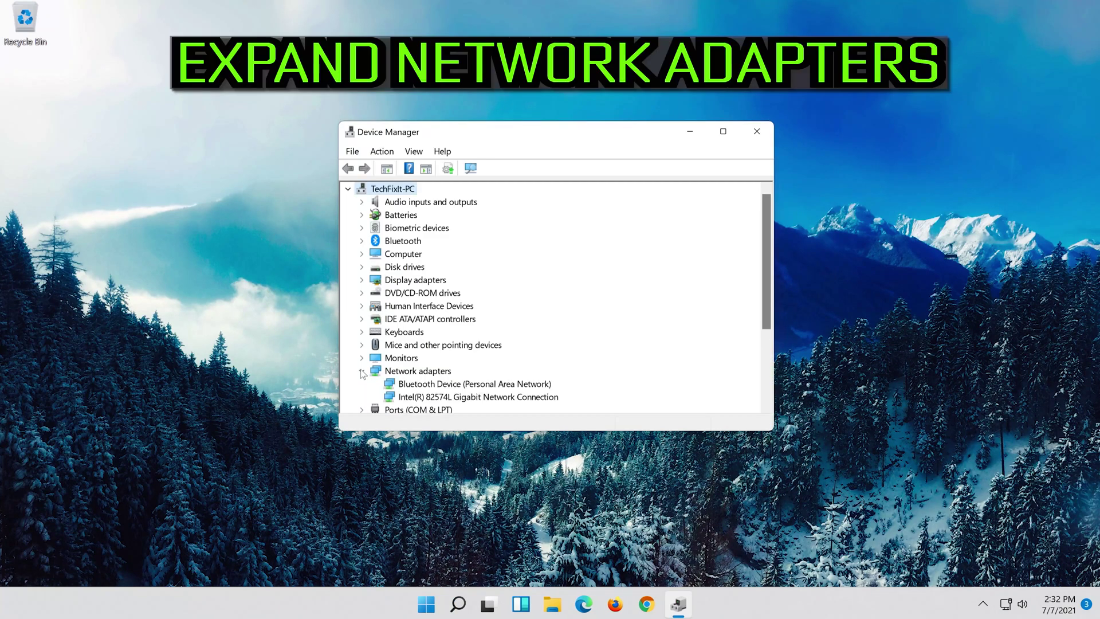
left_click(424, 397)
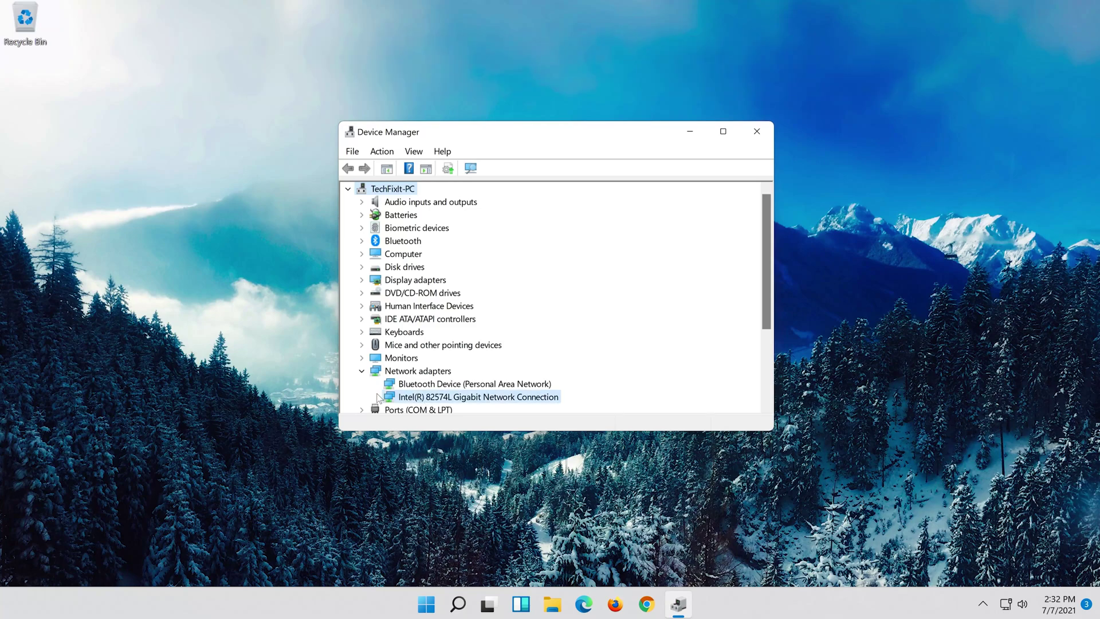
right_click(482, 397)
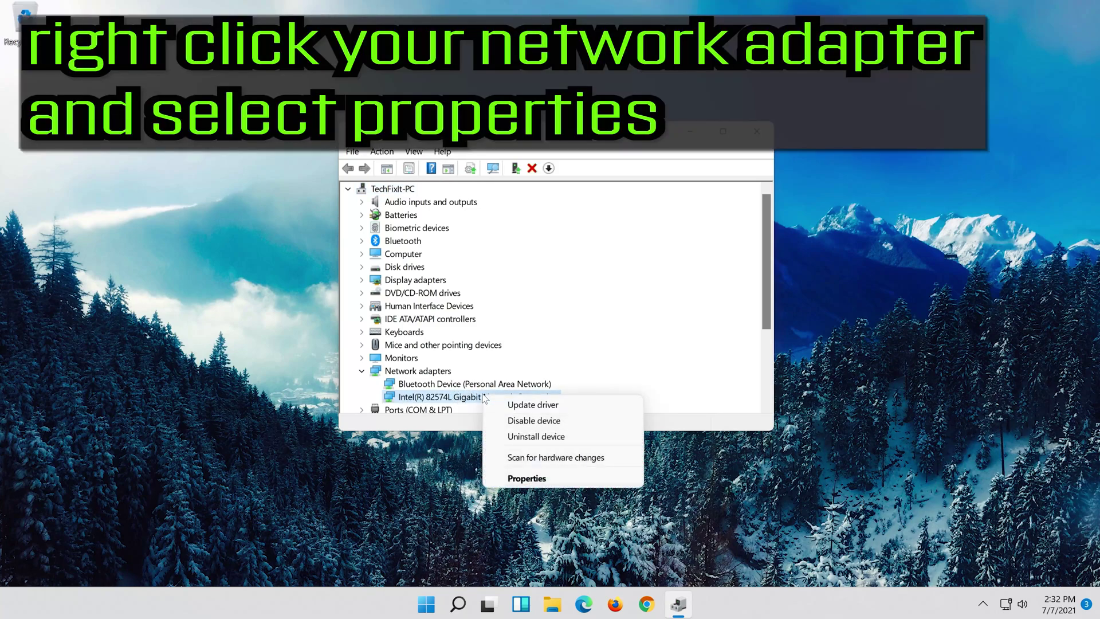
left_click(541, 484)
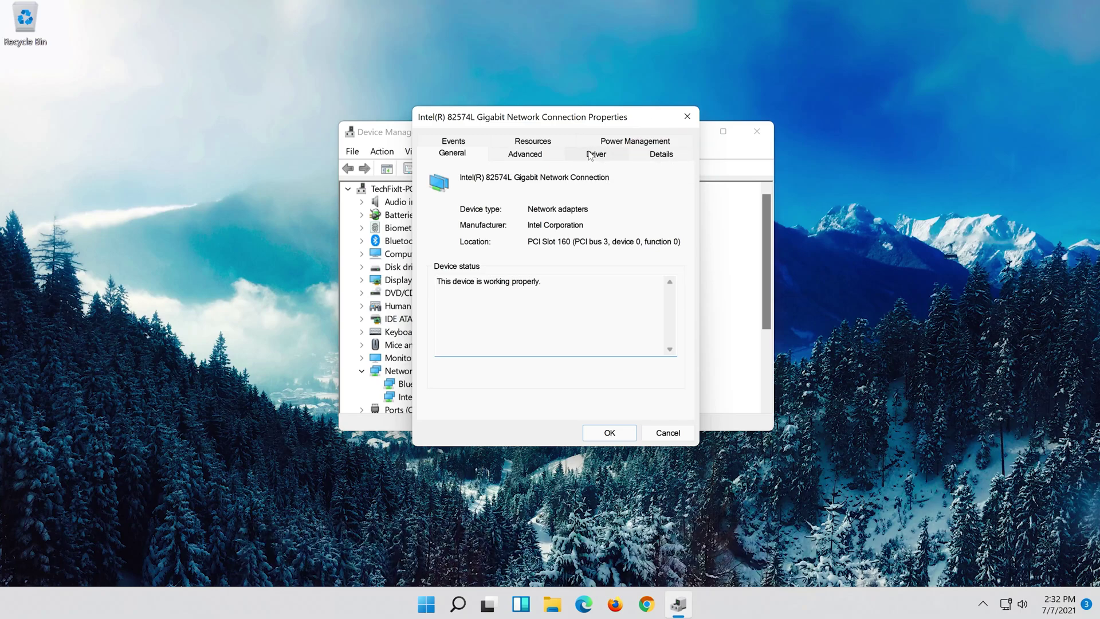
left_click(593, 155)
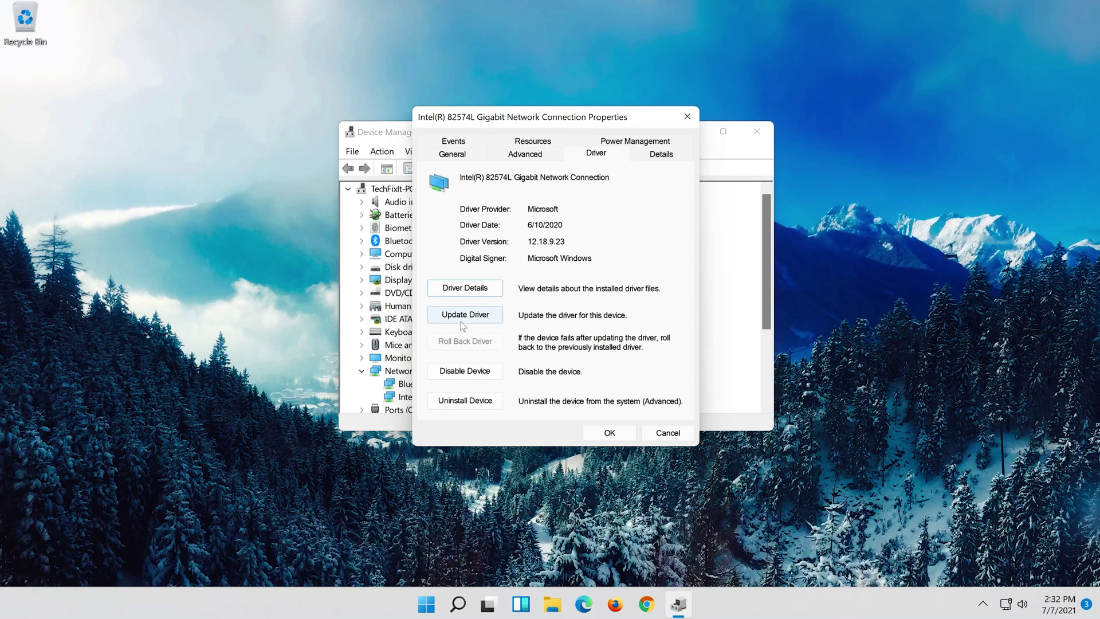
left_click(462, 319)
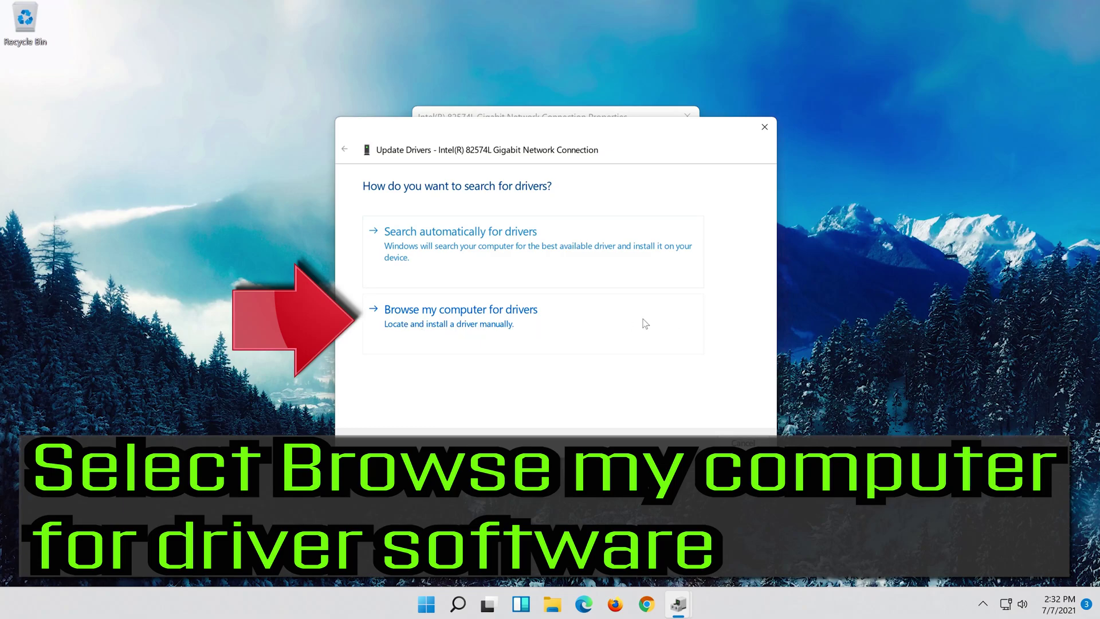
Step: Reinstall the Intel 82574L Gigabit Network Connection driver from the local compatible list
left_click(491, 335)
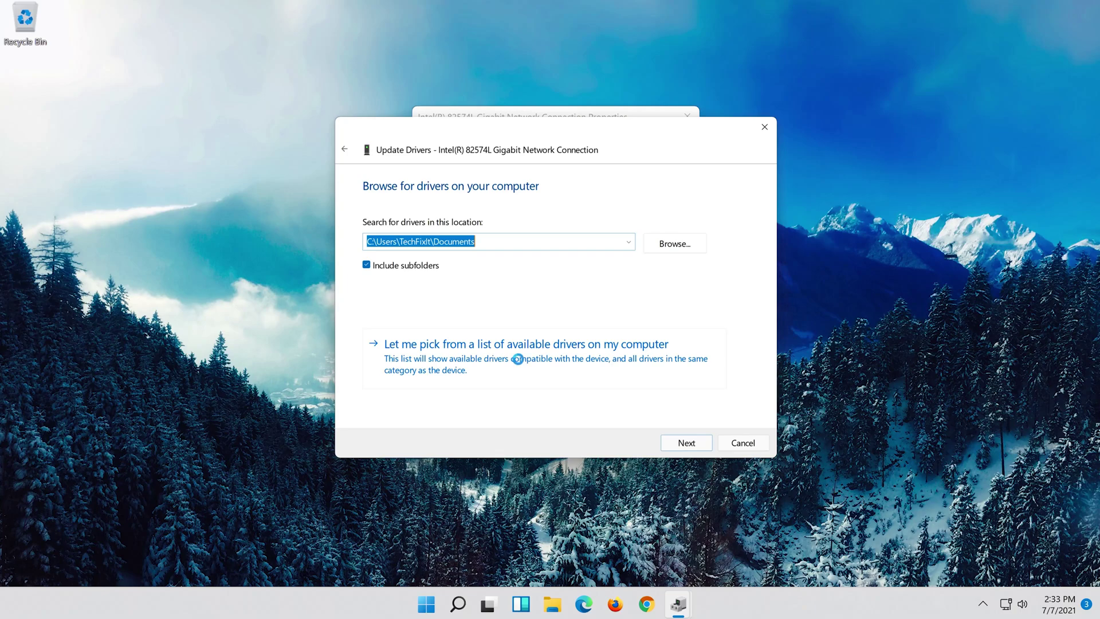
left_click(517, 363)
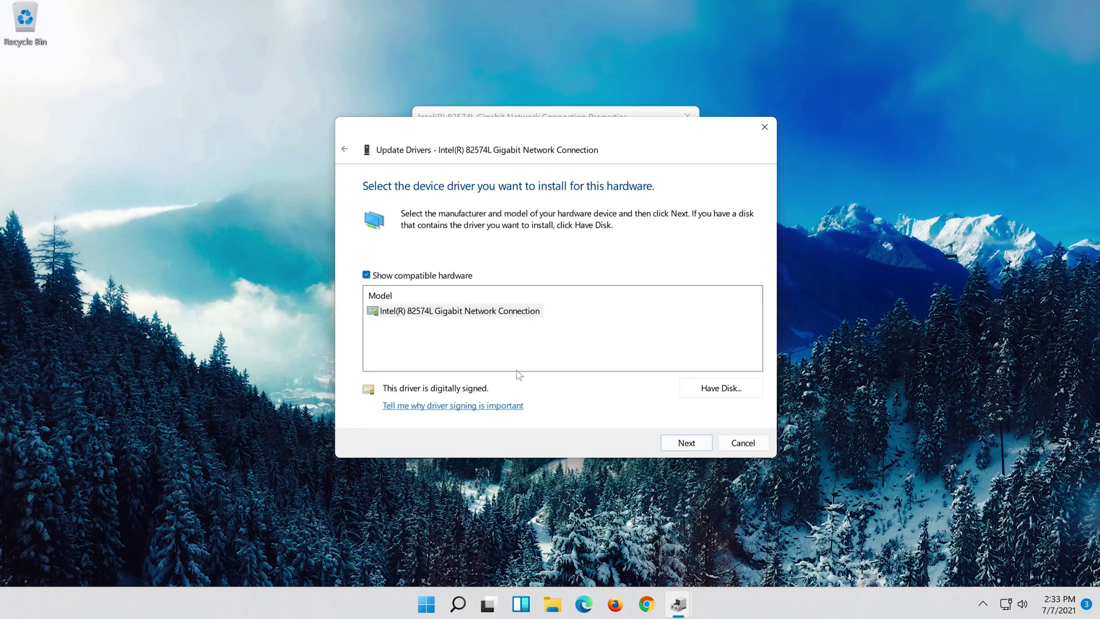
left_click(381, 311)
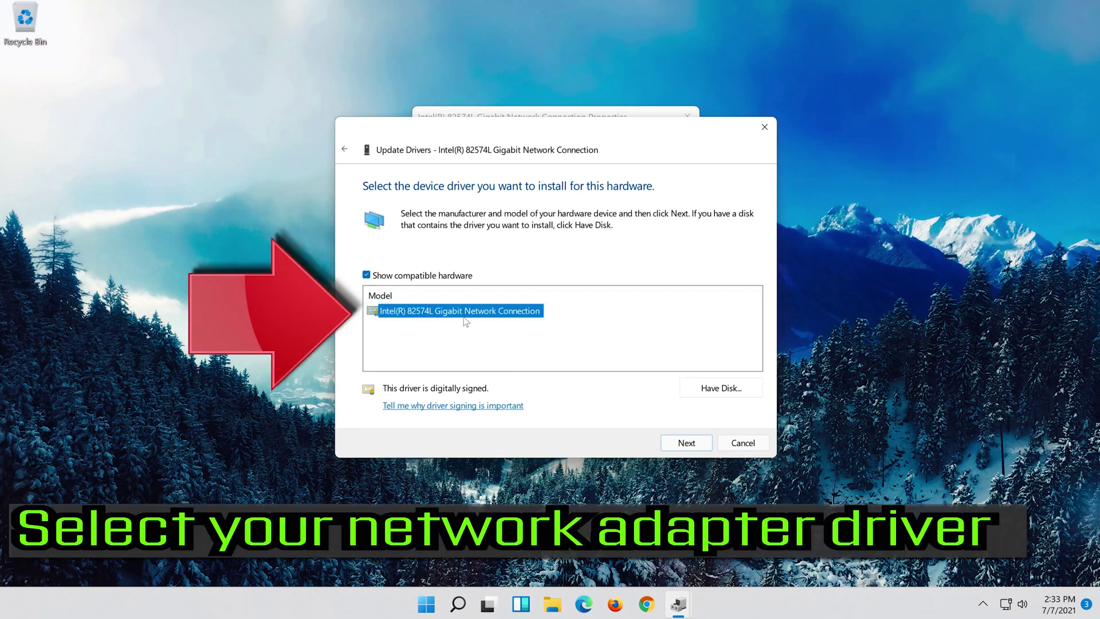
left_click(687, 444)
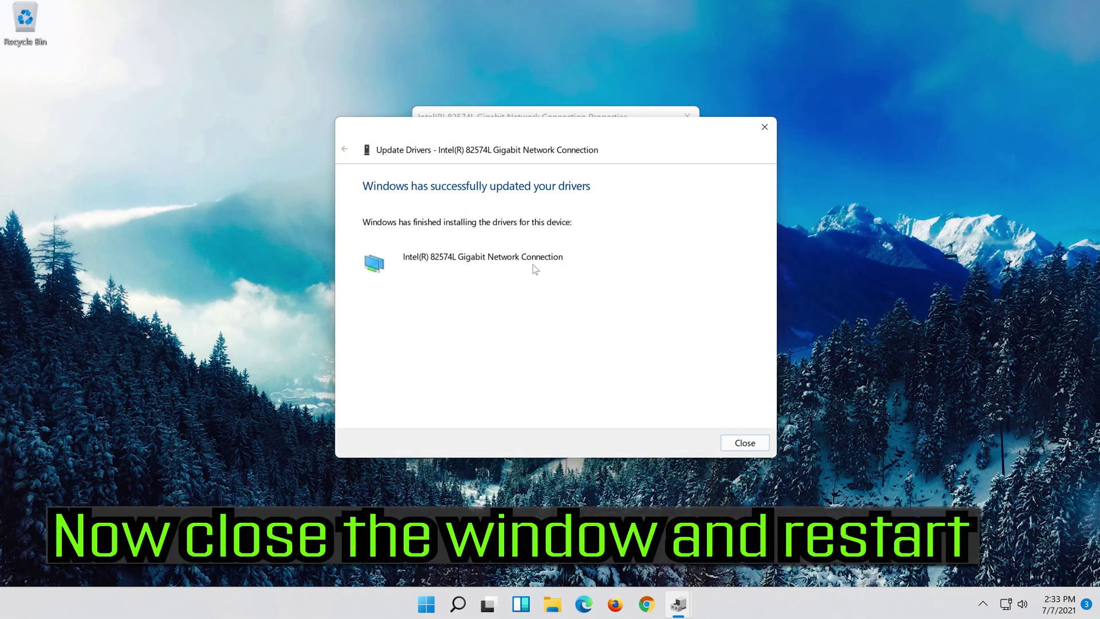
left_click(749, 442)
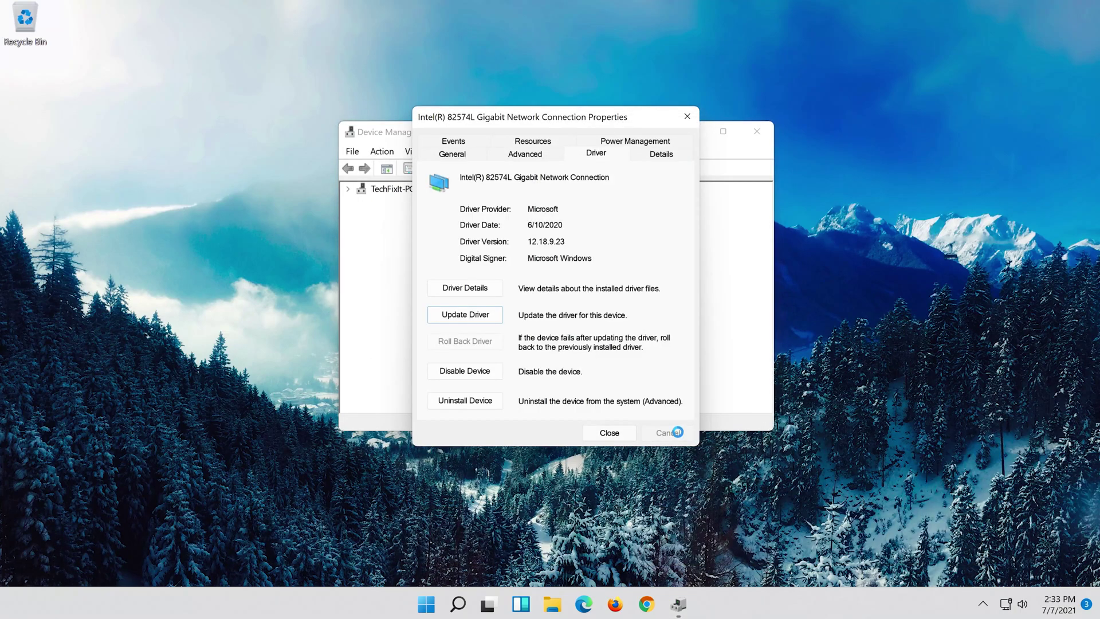
Step: Close the Intel adapter's Properties dialog and Device Manager, then bring up Start
left_click(609, 433)
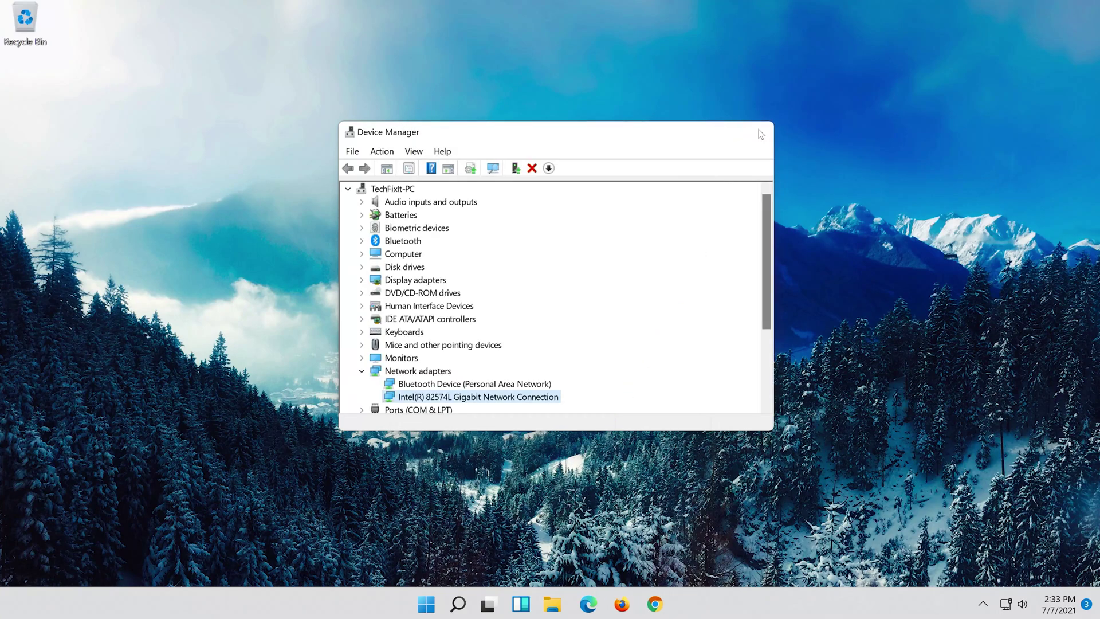
left_click(758, 132)
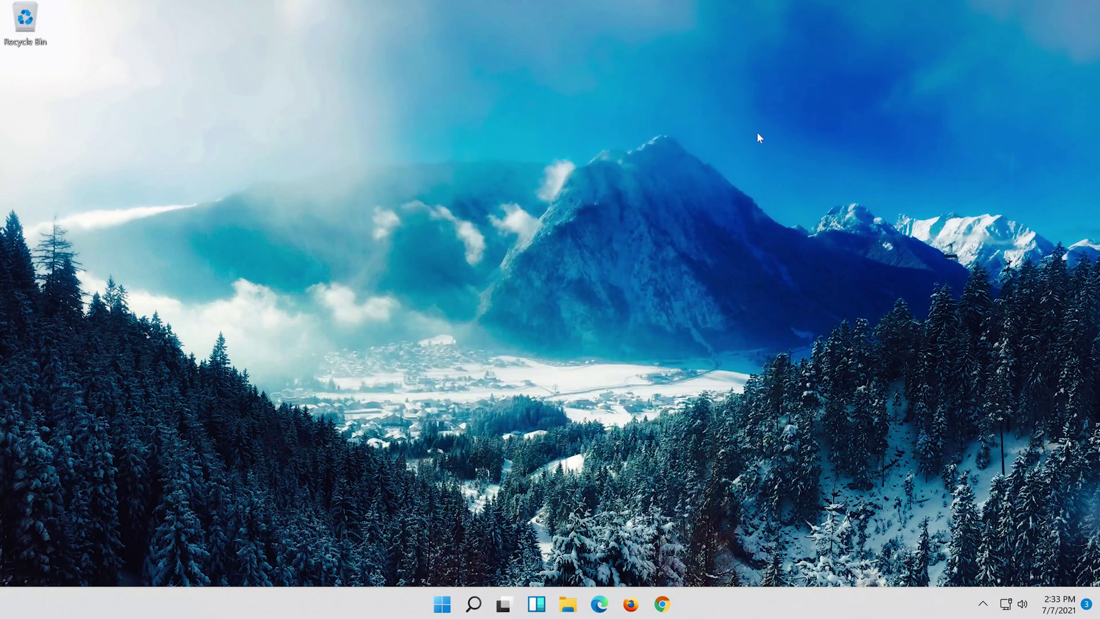
left_click(440, 592)
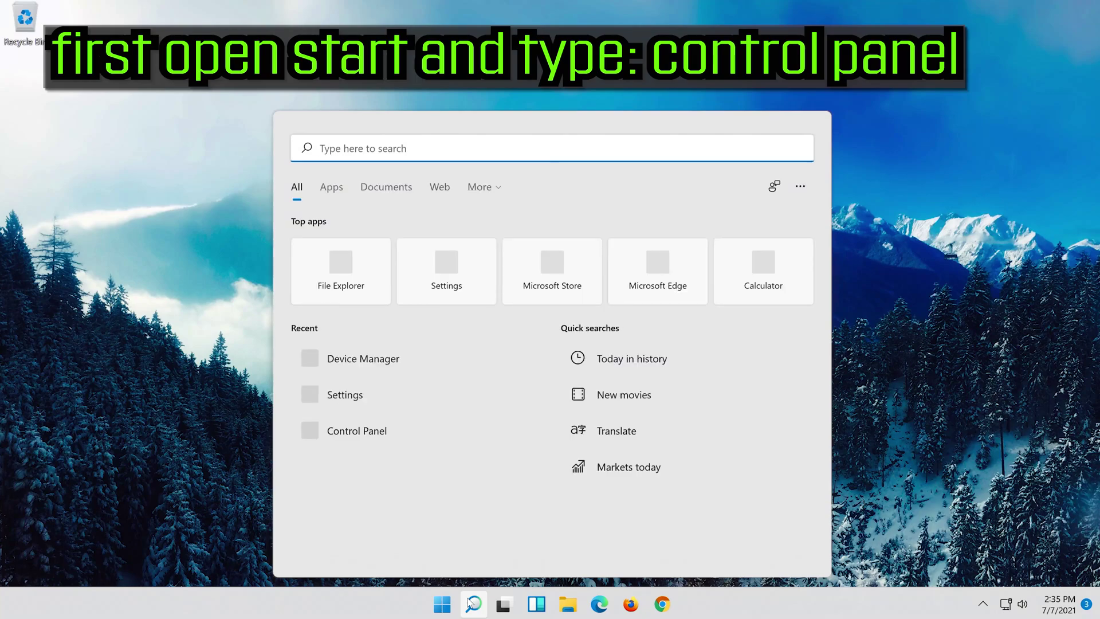
Step: Open Control Panel via search and go to Network and Internet > Network and Sharing Center
type("cont")
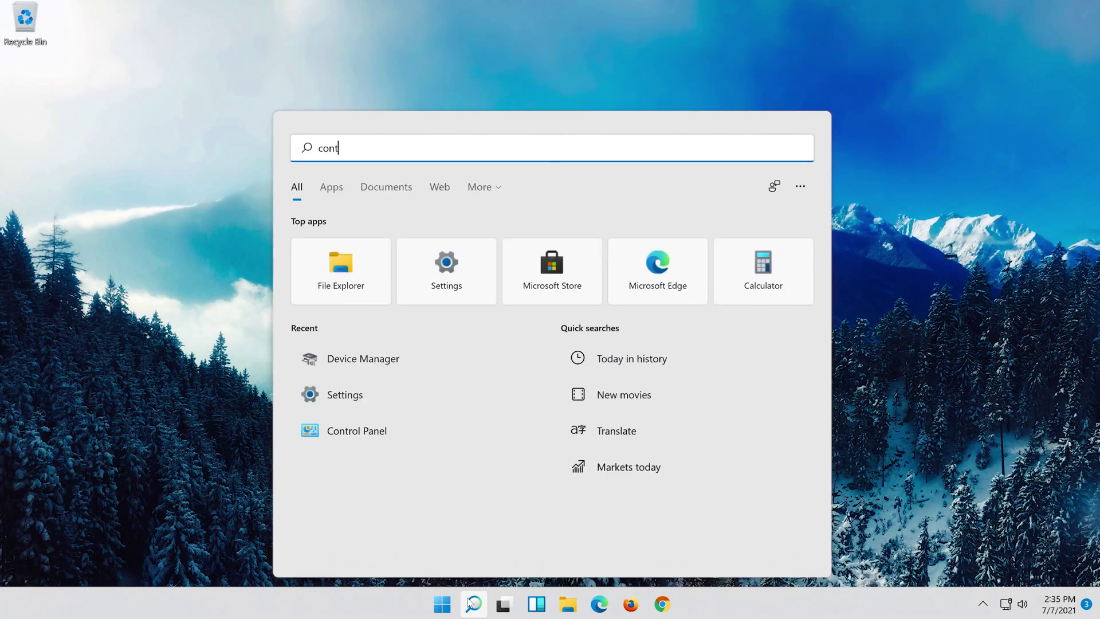
type("rol panel")
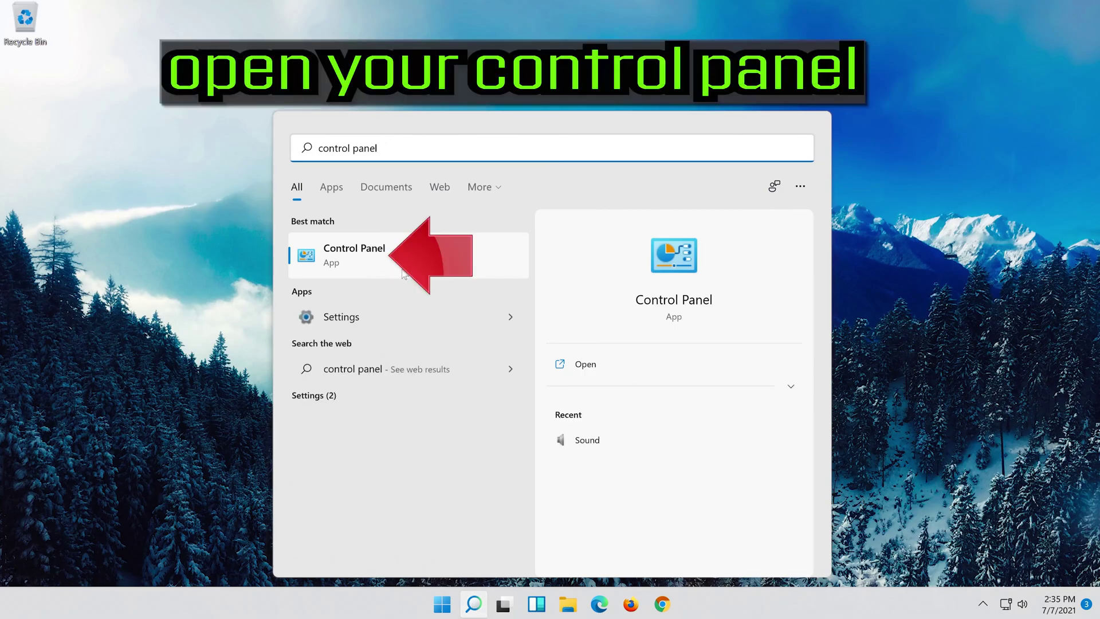
left_click(401, 268)
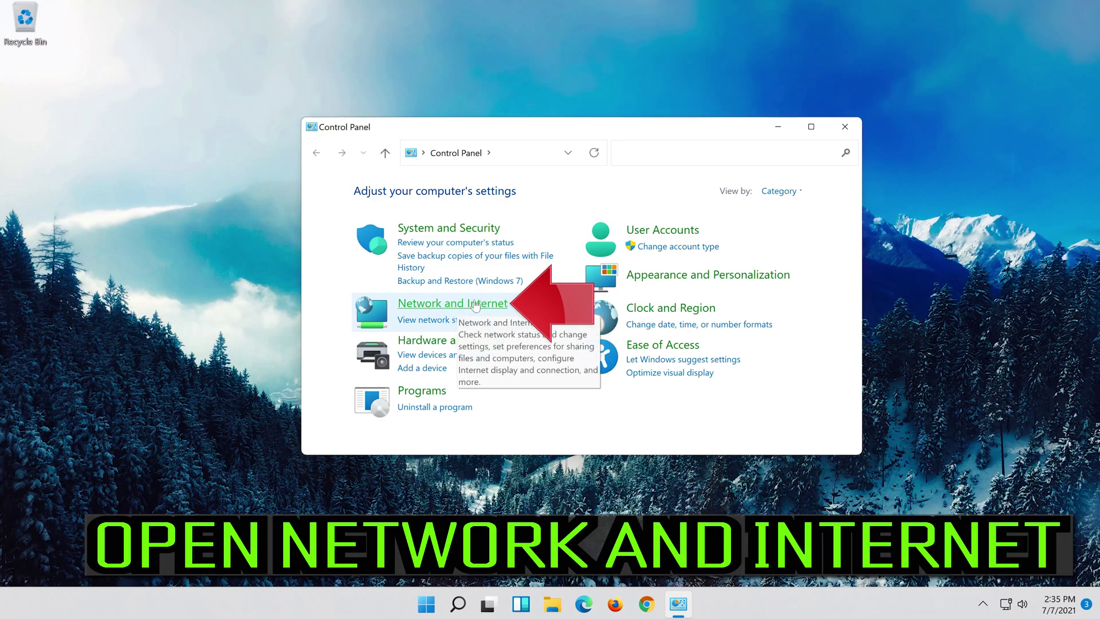
left_click(476, 304)
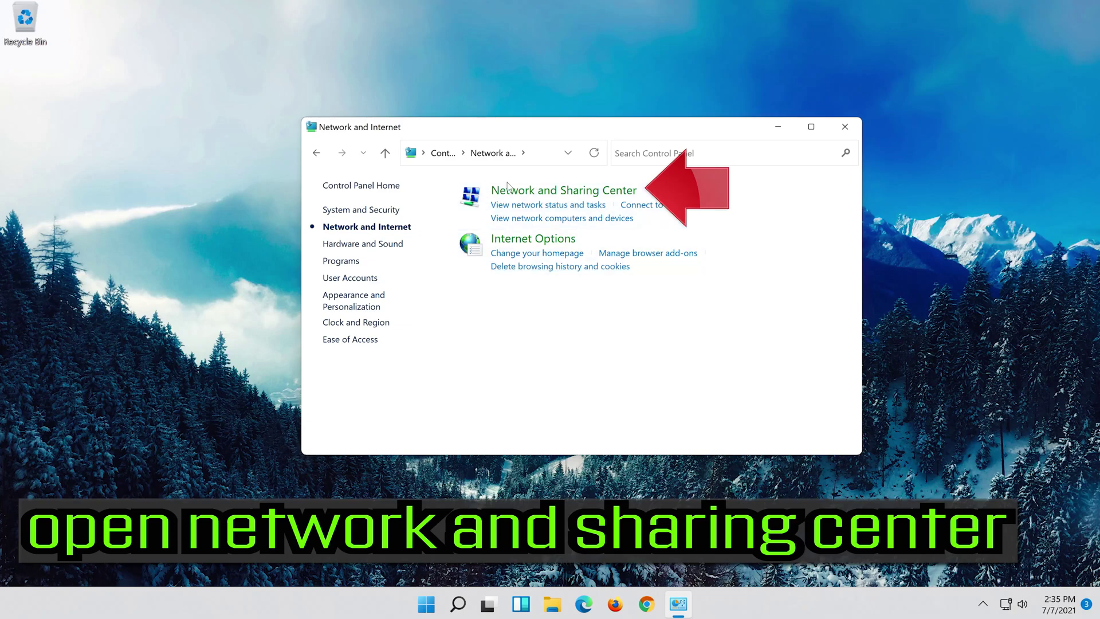
mouse_move(563, 190)
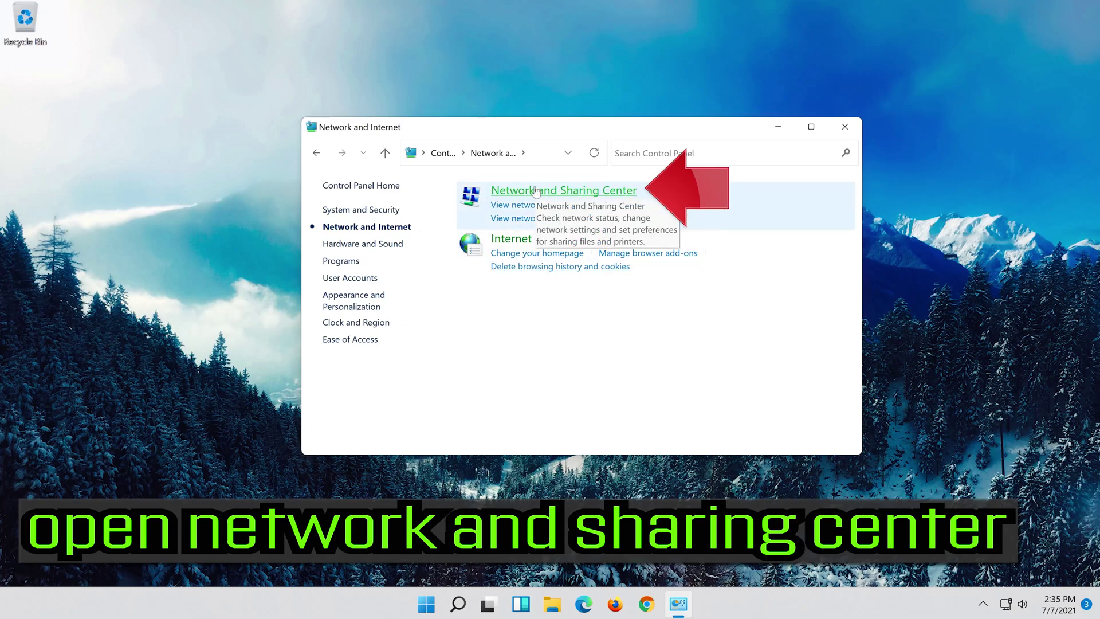
left_click(536, 191)
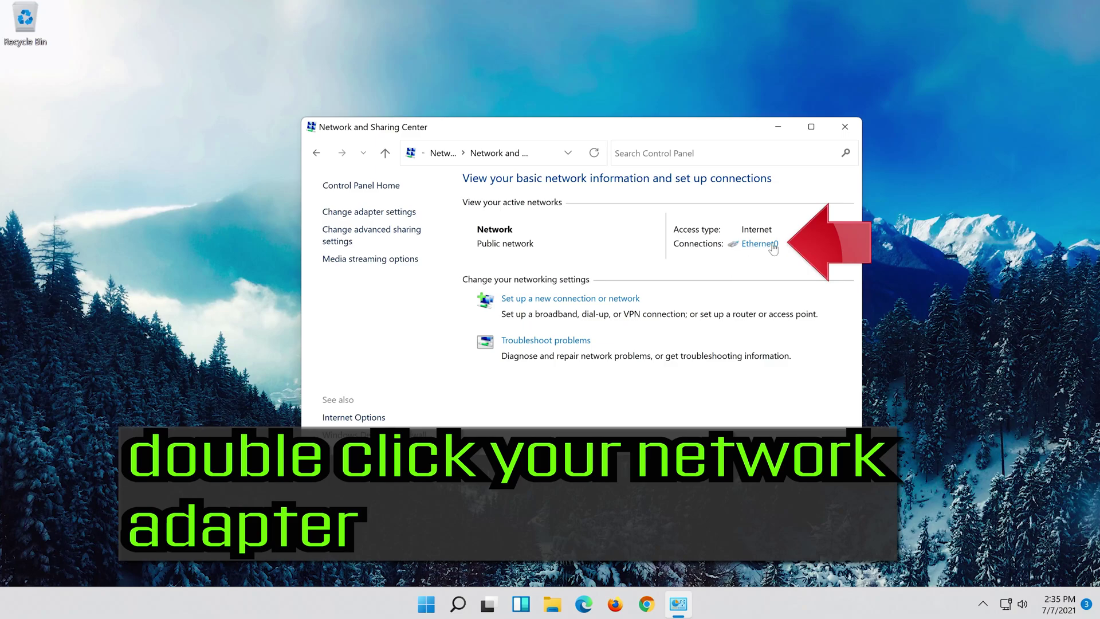
Step: Open the TCP/IPv4 properties of the Ethernet0 connection
left_click(756, 249)
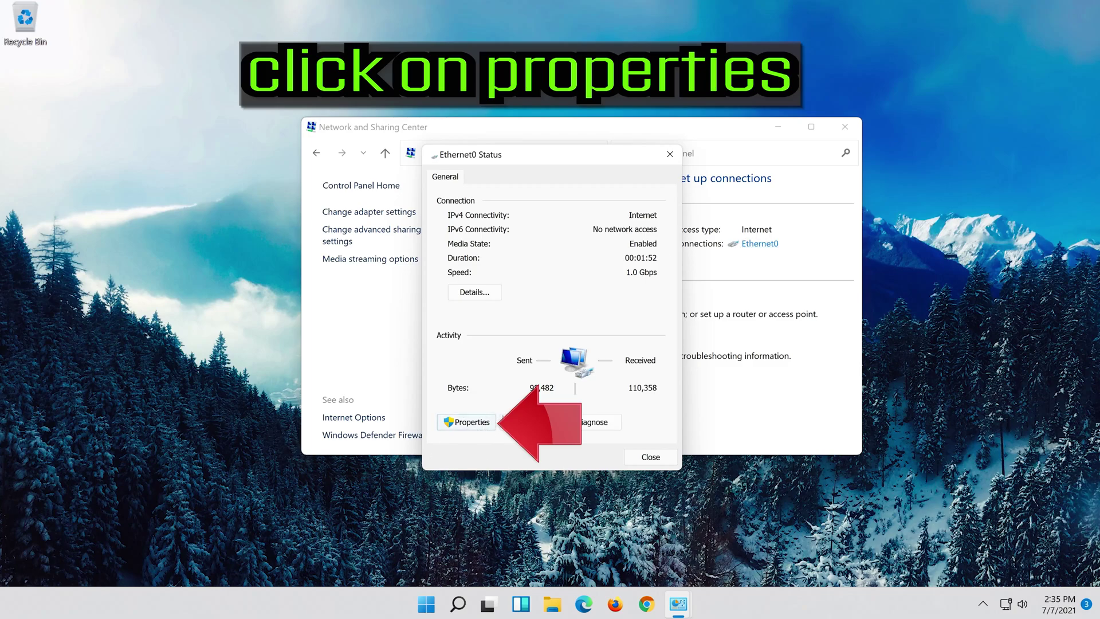
left_click(469, 423)
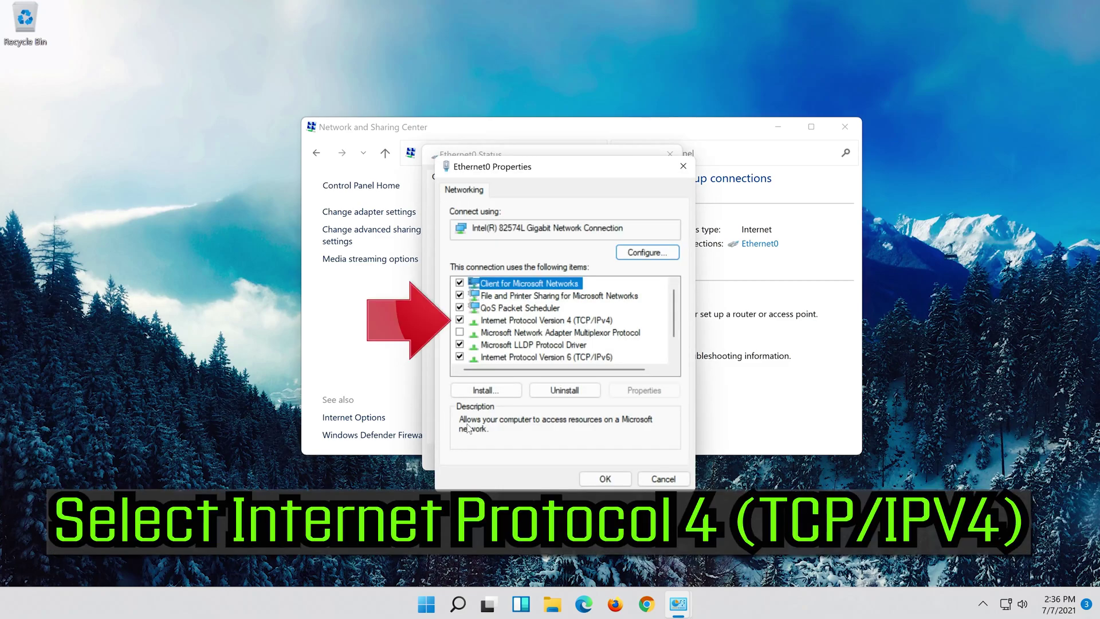
left_click(492, 327)
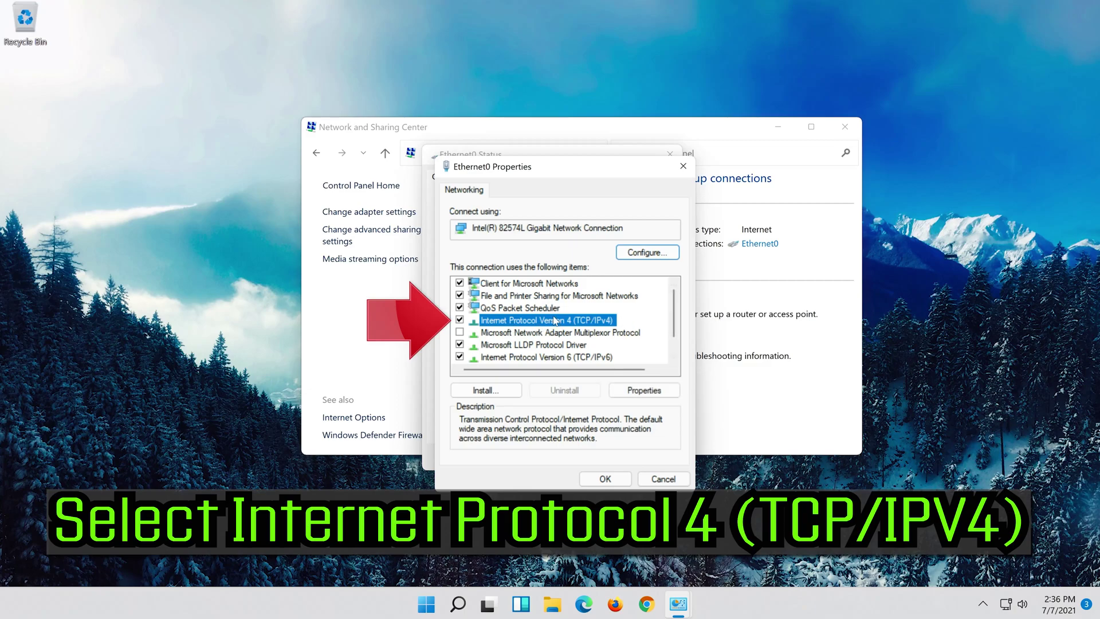
left_click(644, 391)
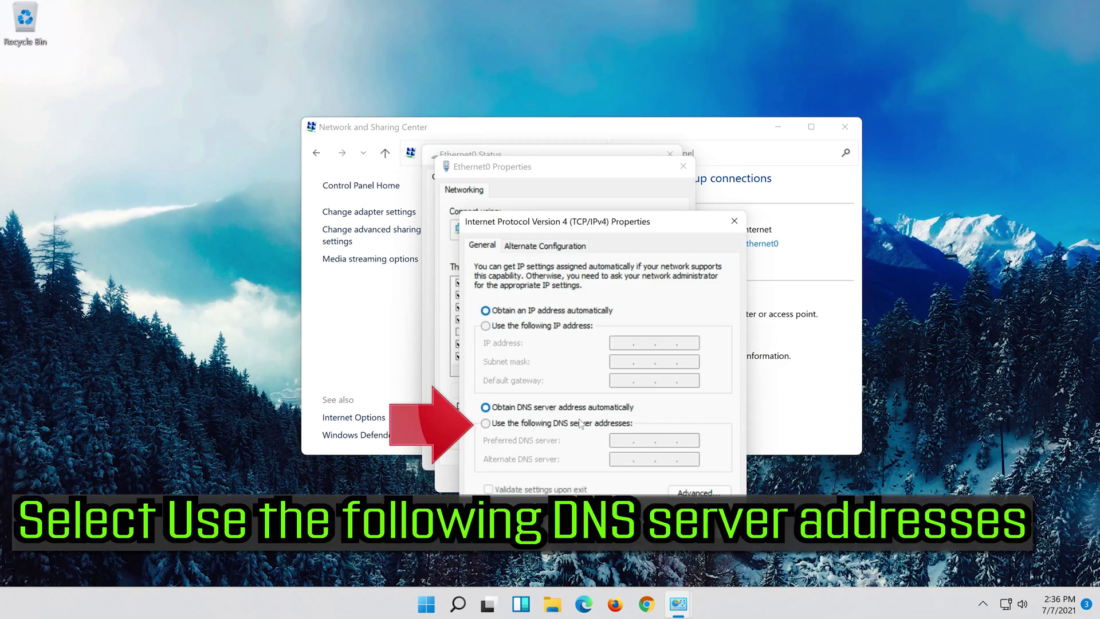
Step: Set Ethernet0's DNS servers manually to 8.8.8.8 preferred and 8.8.4.4 alternate, and confirm
left_click(486, 424)
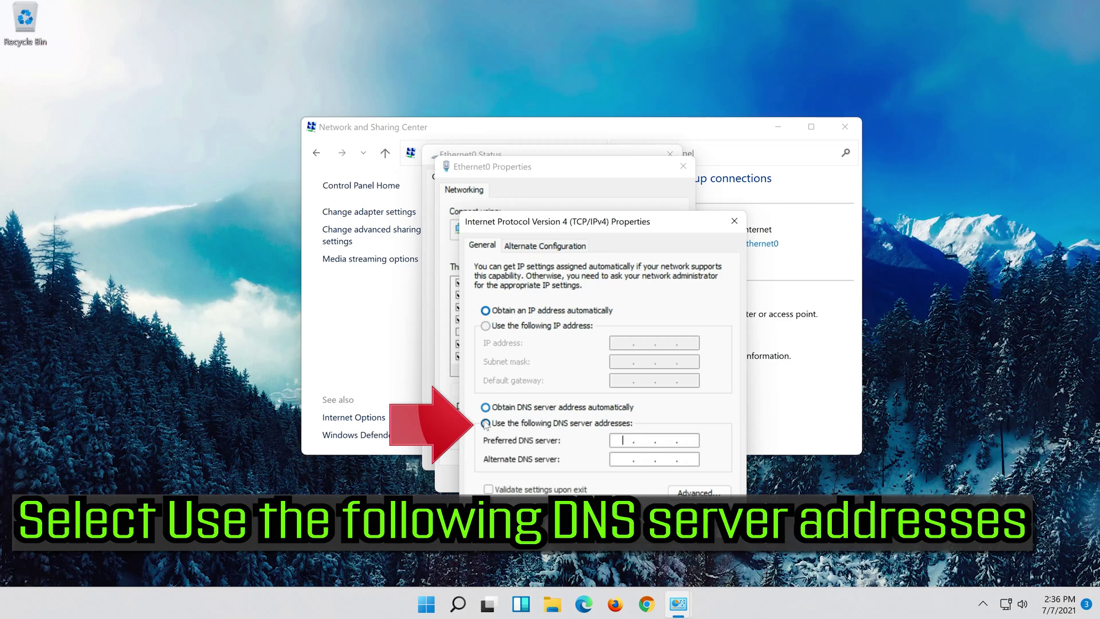
left_click(625, 440)
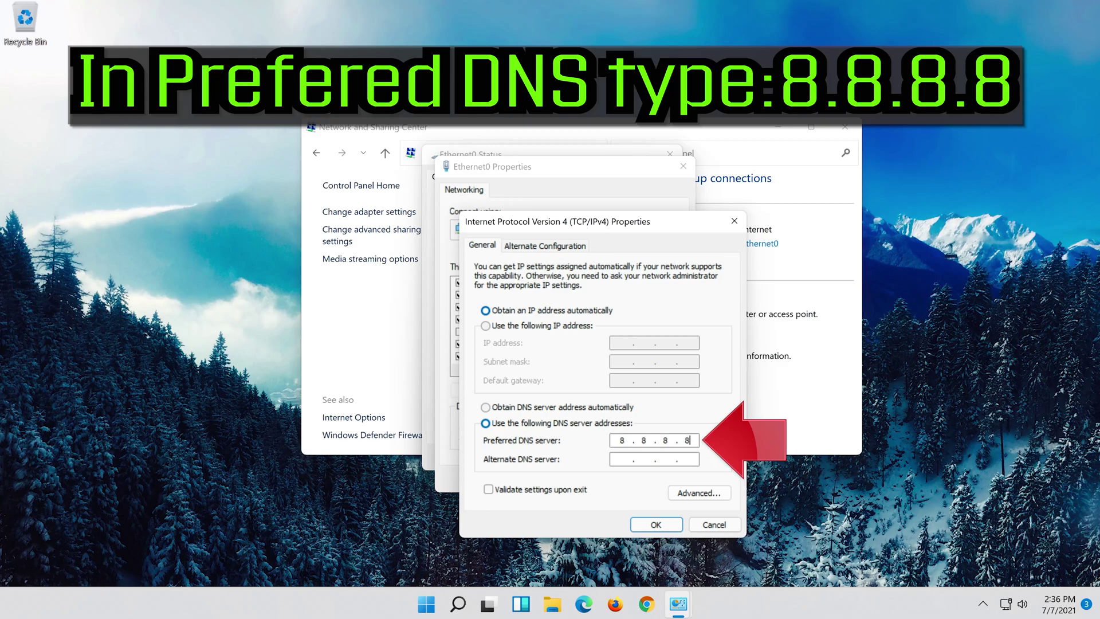
left_click(622, 460)
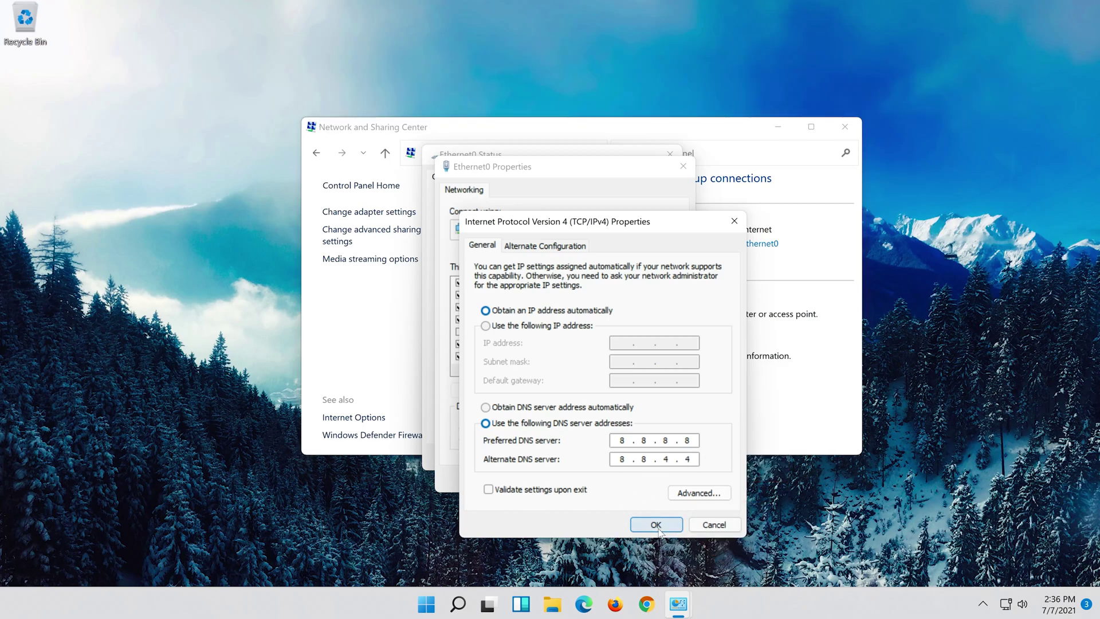
left_click(656, 525)
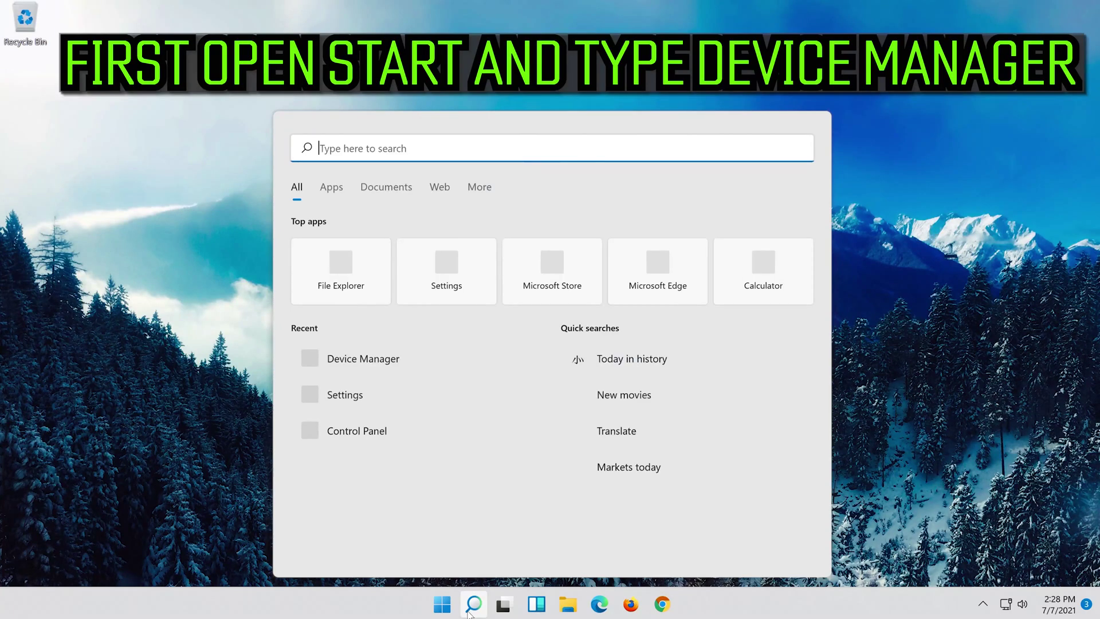
Step: Reopen Device Manager via search and bring up the Intel 82574L adapter's context menu
type("devic")
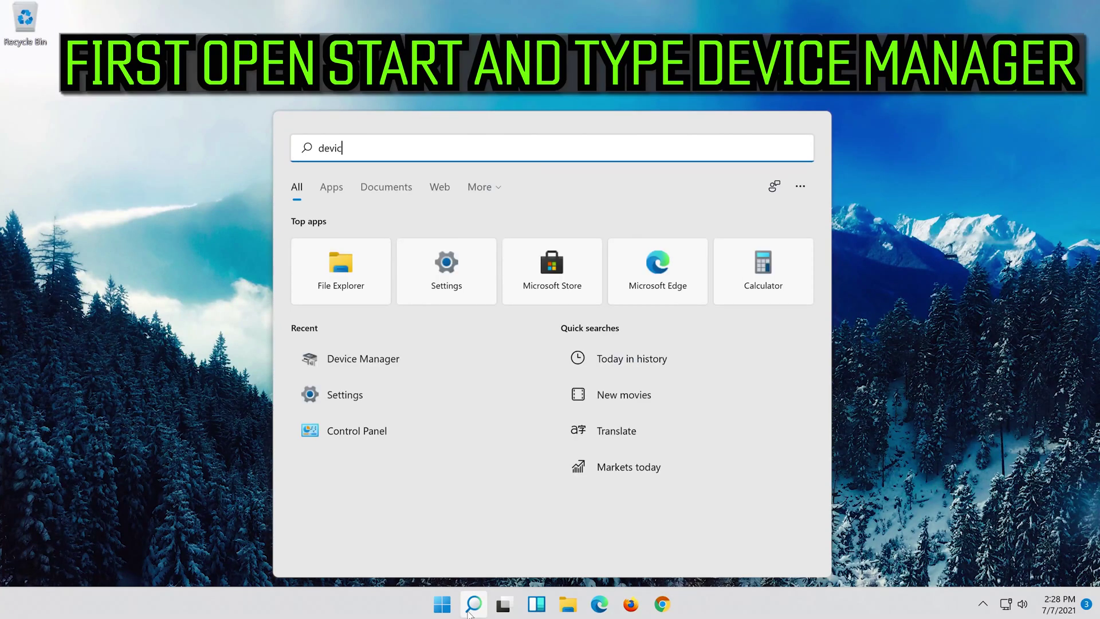
type("e manager")
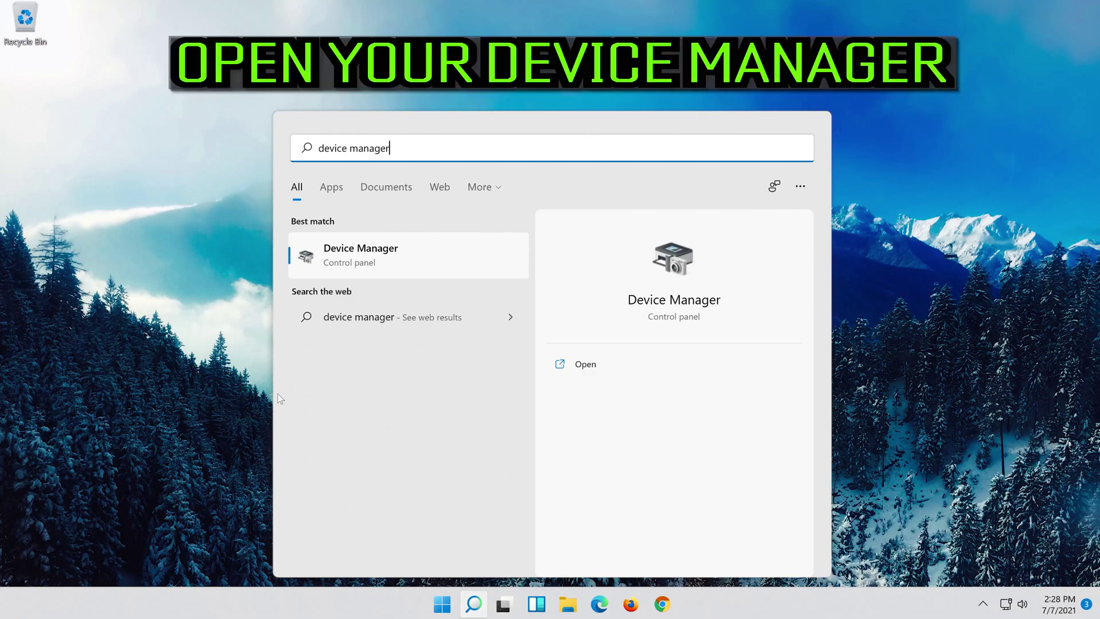
left_click(388, 261)
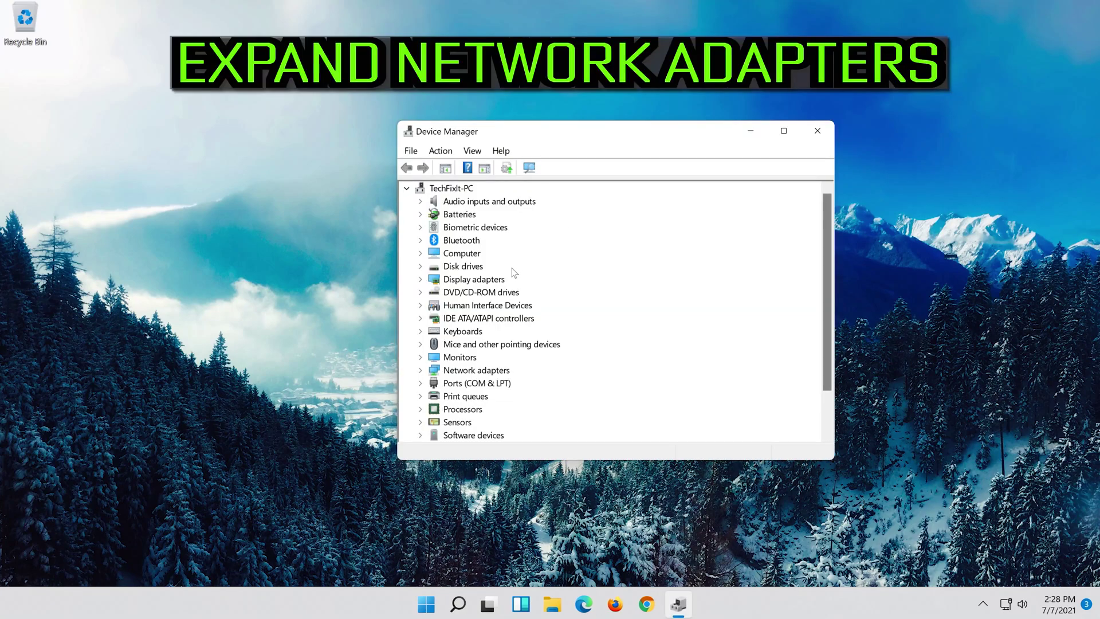
left_click(420, 370)
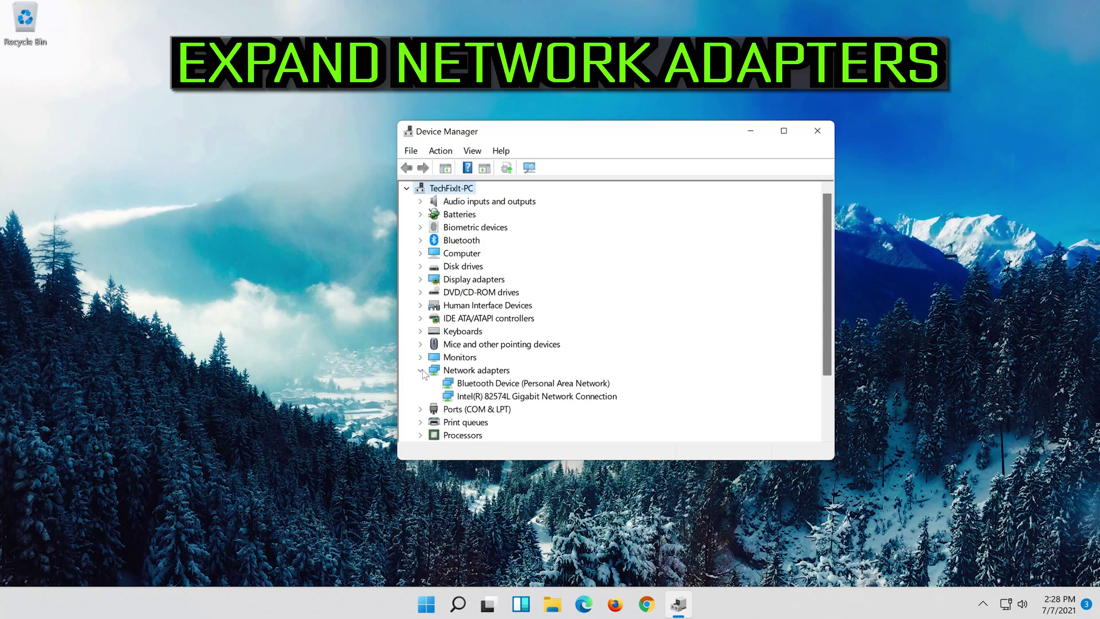
left_click(491, 400)
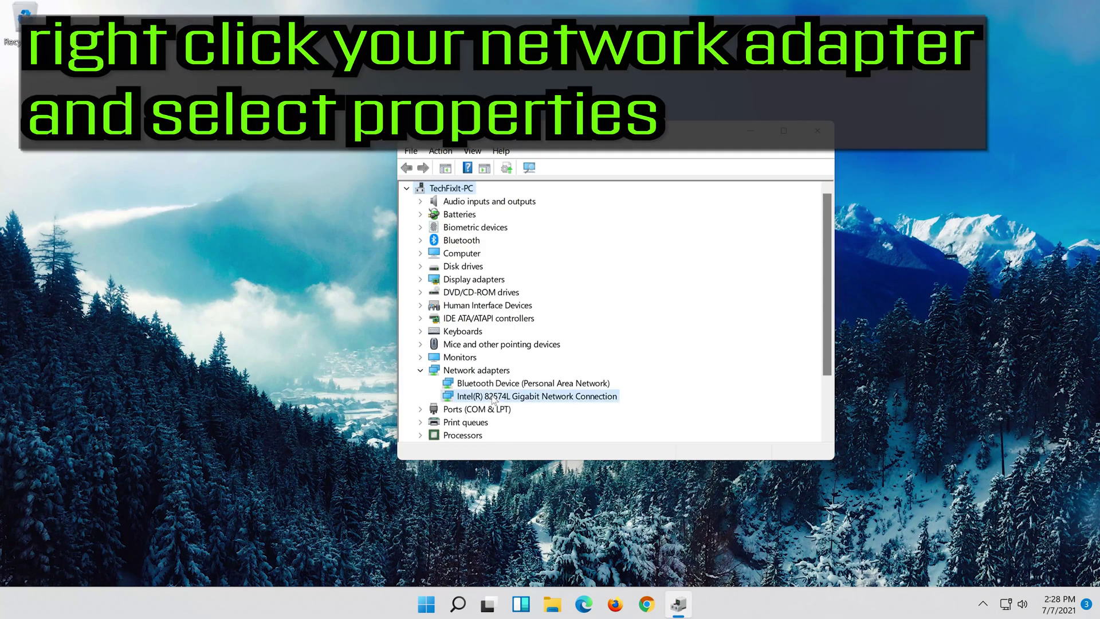
right_click(539, 399)
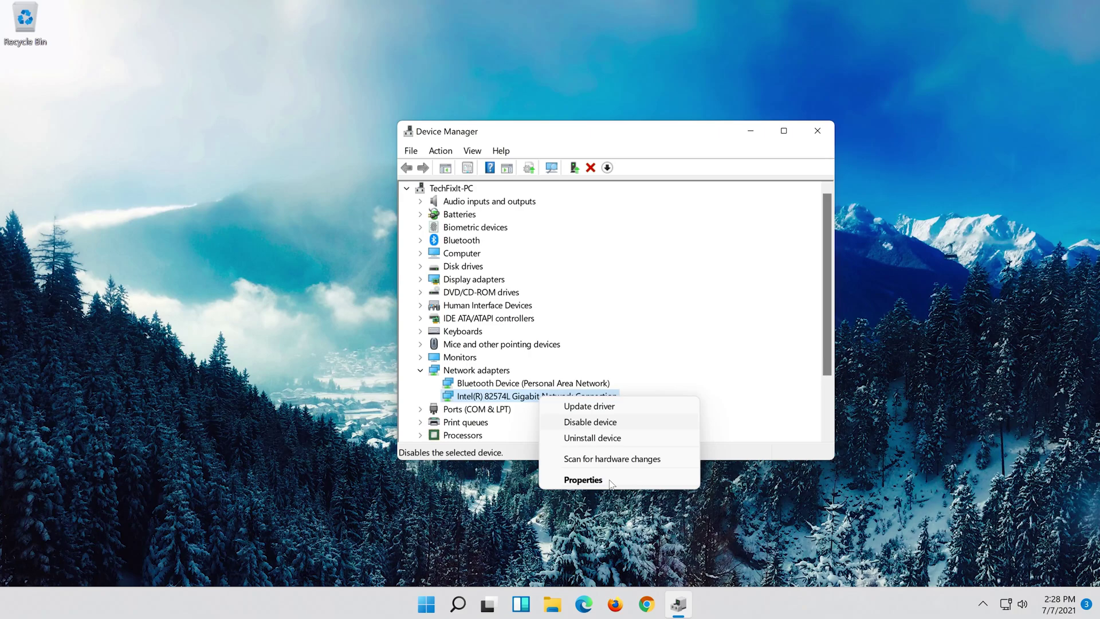
Step: Uninstall the Intel 82574L Gigabit adapter from its Properties Driver tab
left_click(608, 481)
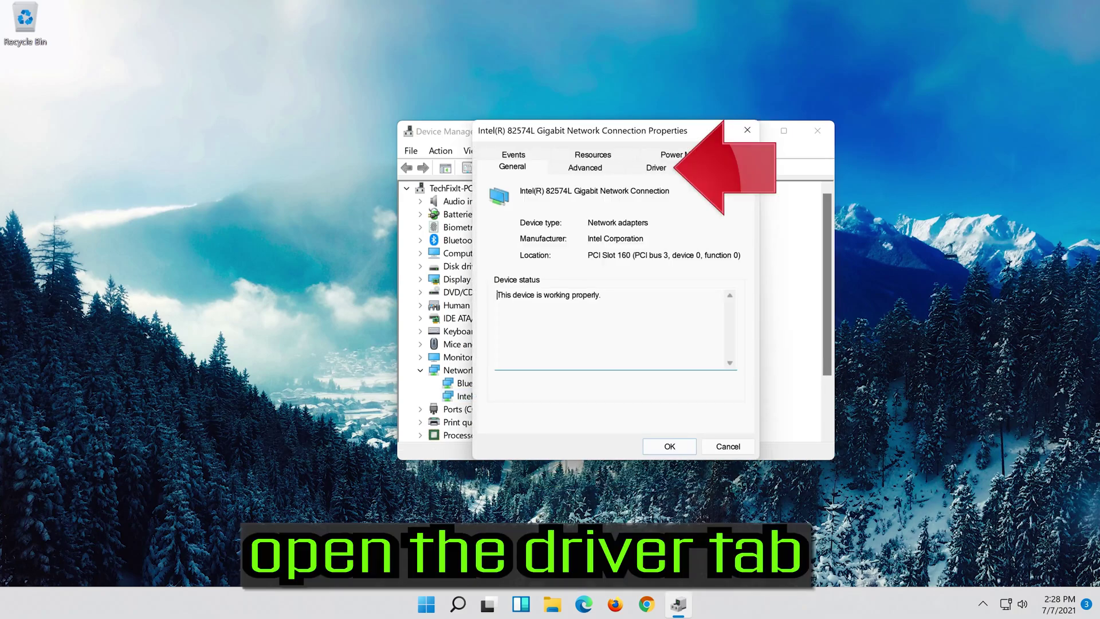
left_click(657, 168)
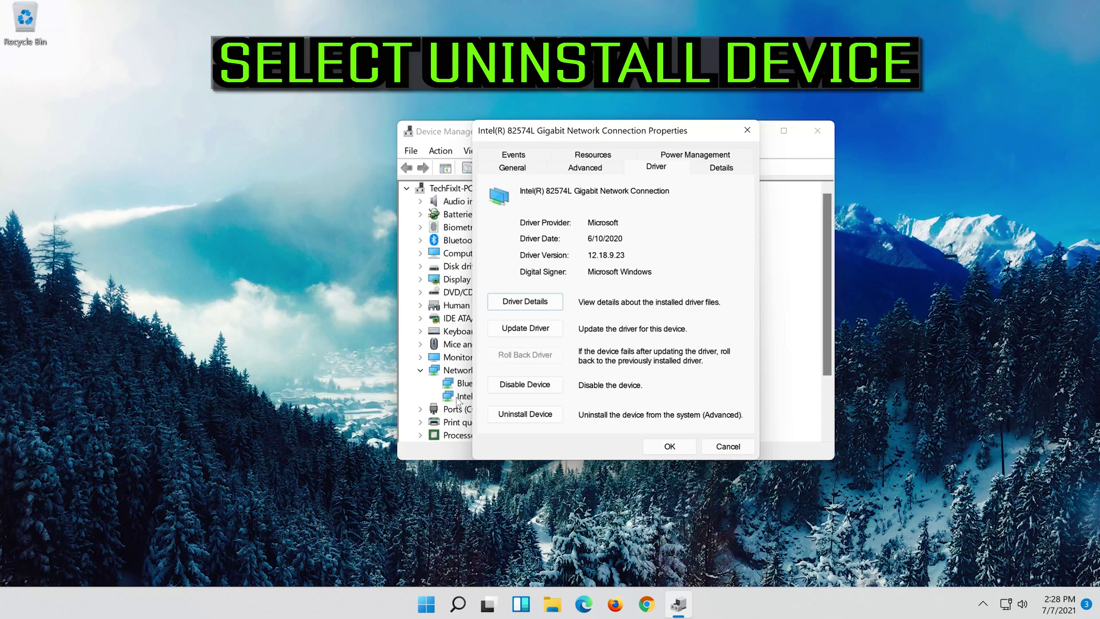
left_click(533, 416)
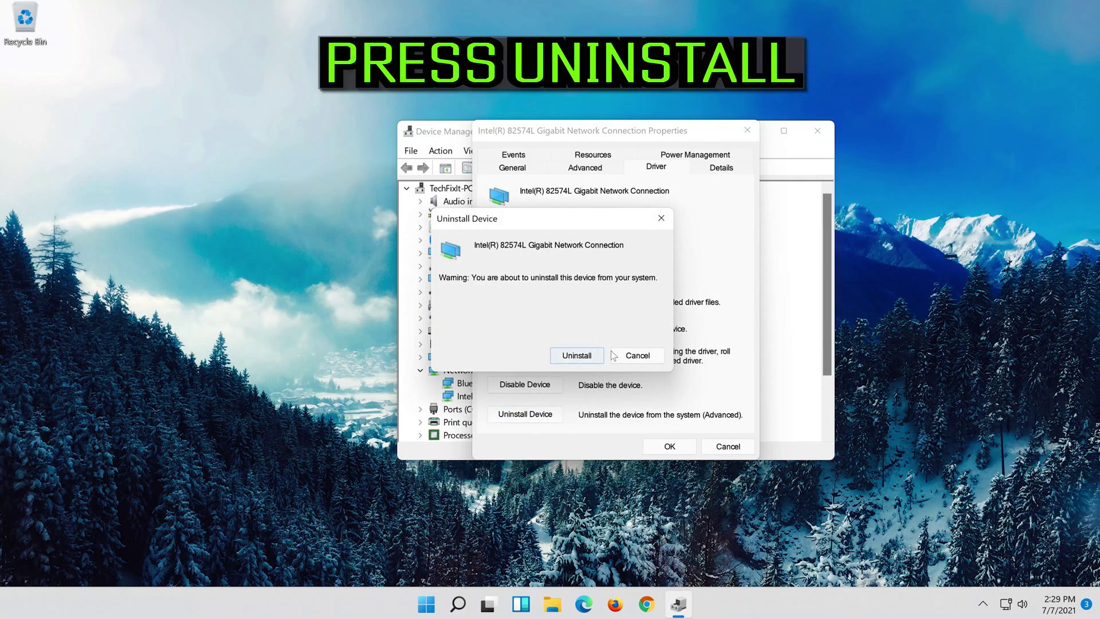
left_click(579, 359)
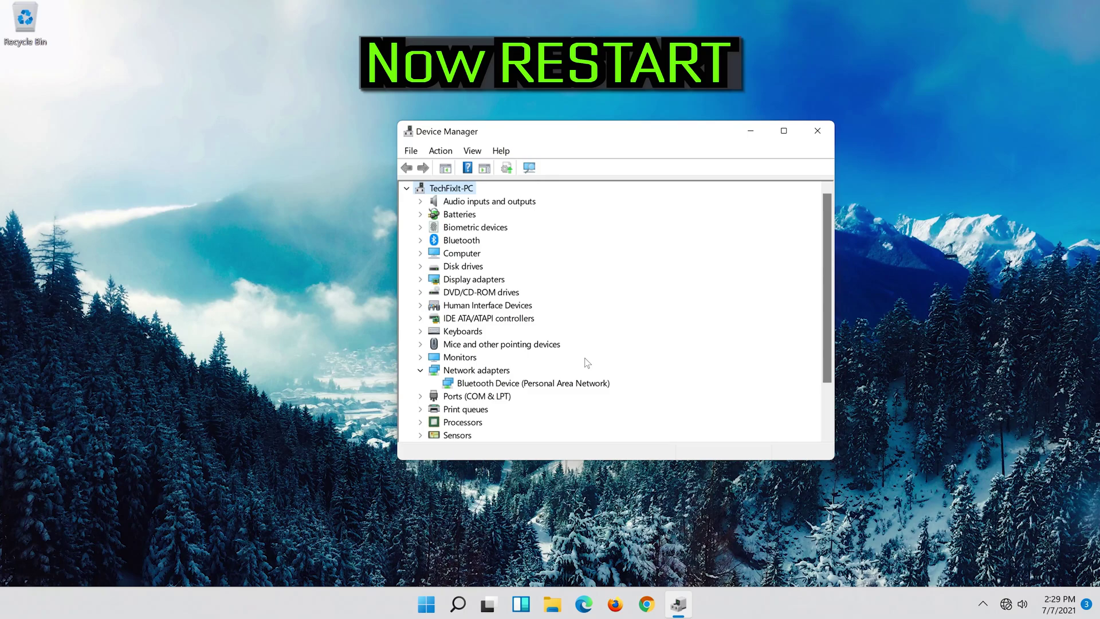
Step: Close Device Manager and restart the PC from the Start menu power options
left_click(818, 130)
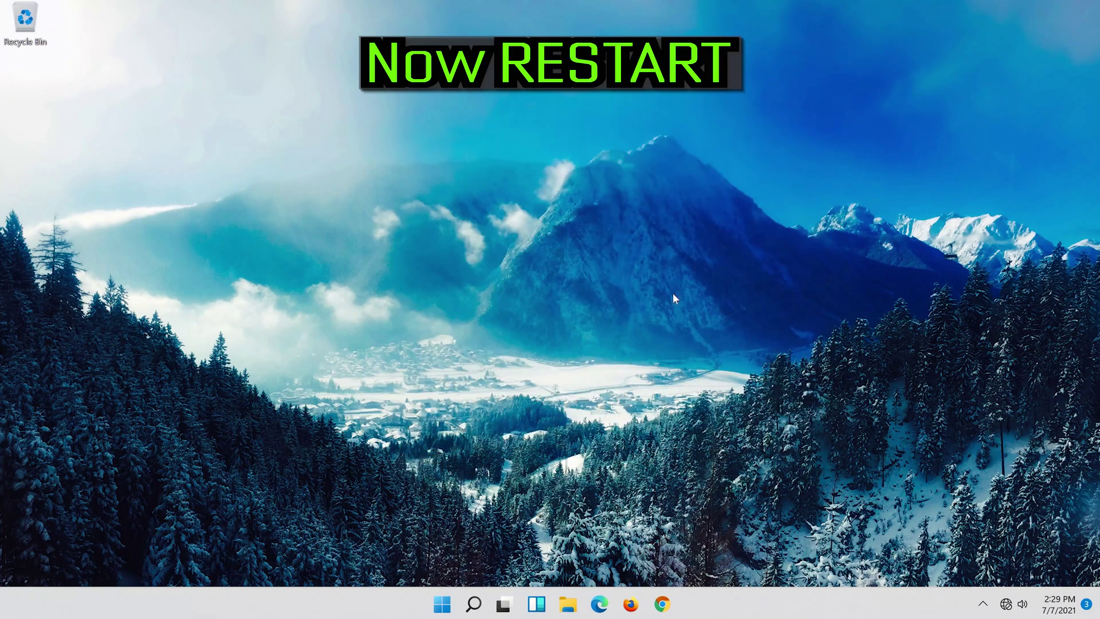
left_click(442, 608)
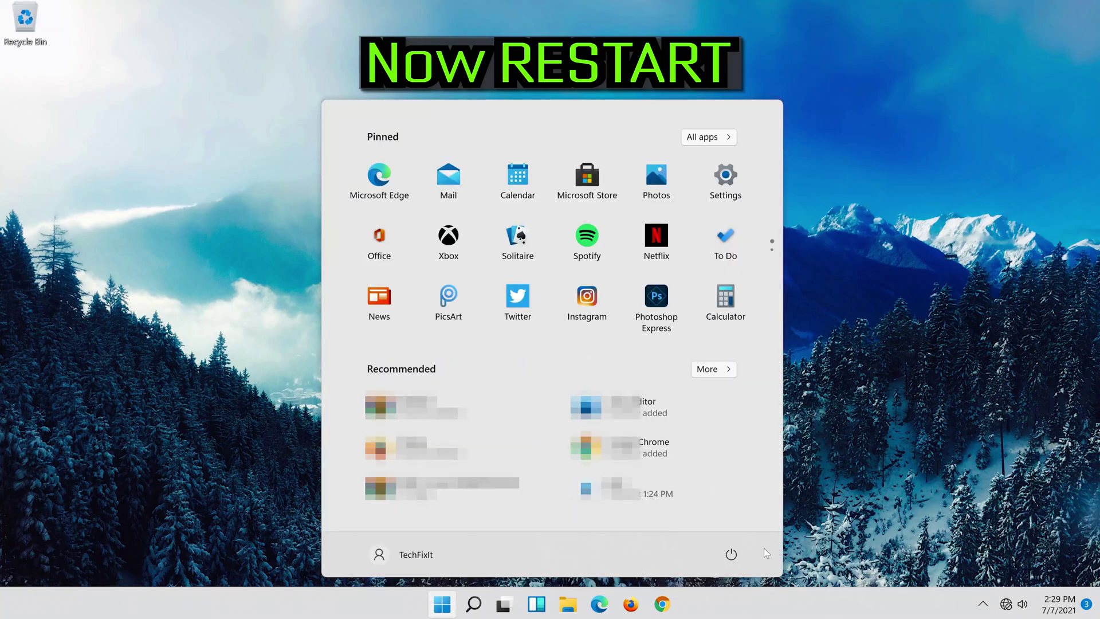
left_click(740, 557)
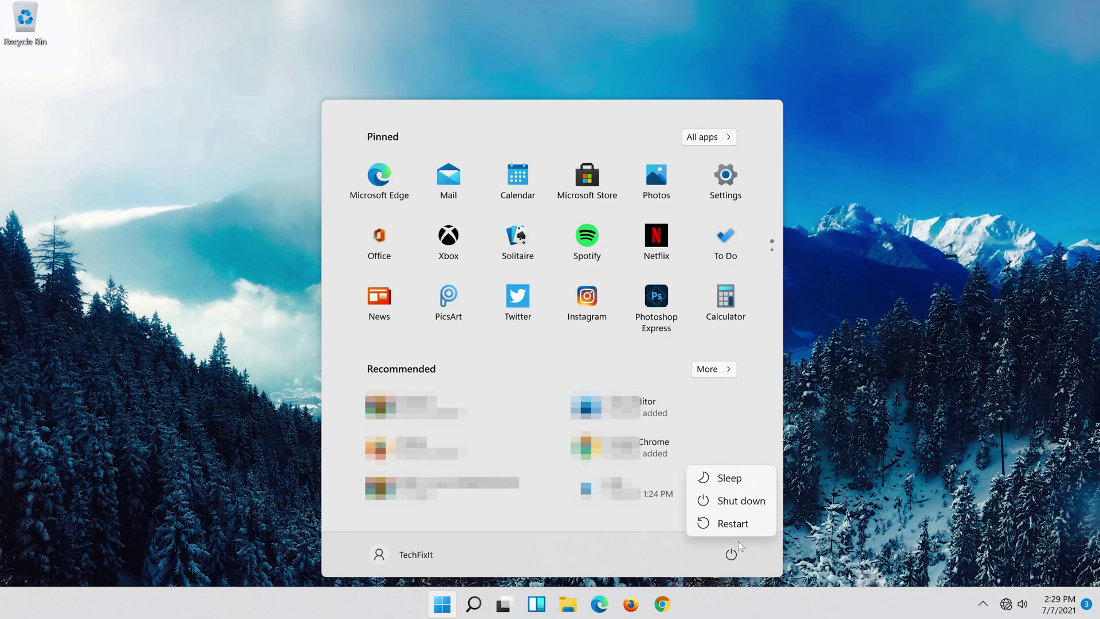